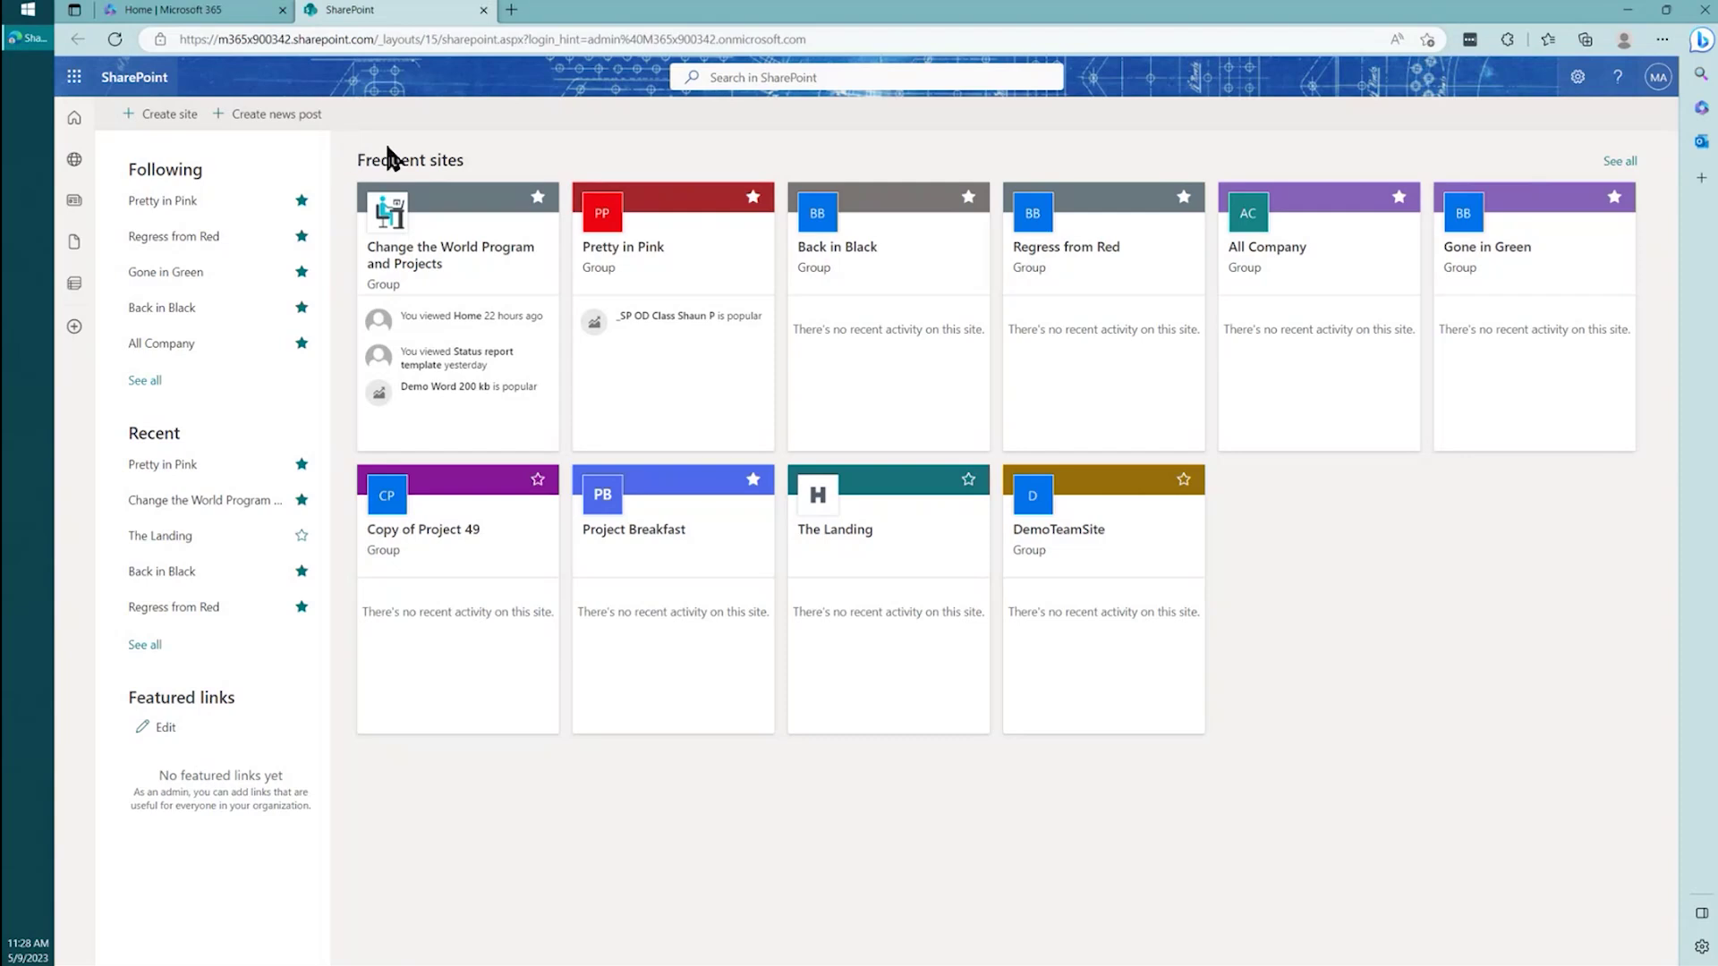
Step: Start a new team site named Balance Improvement Program with privacy set to Public - anyone in the organization can access this site
click(145, 133)
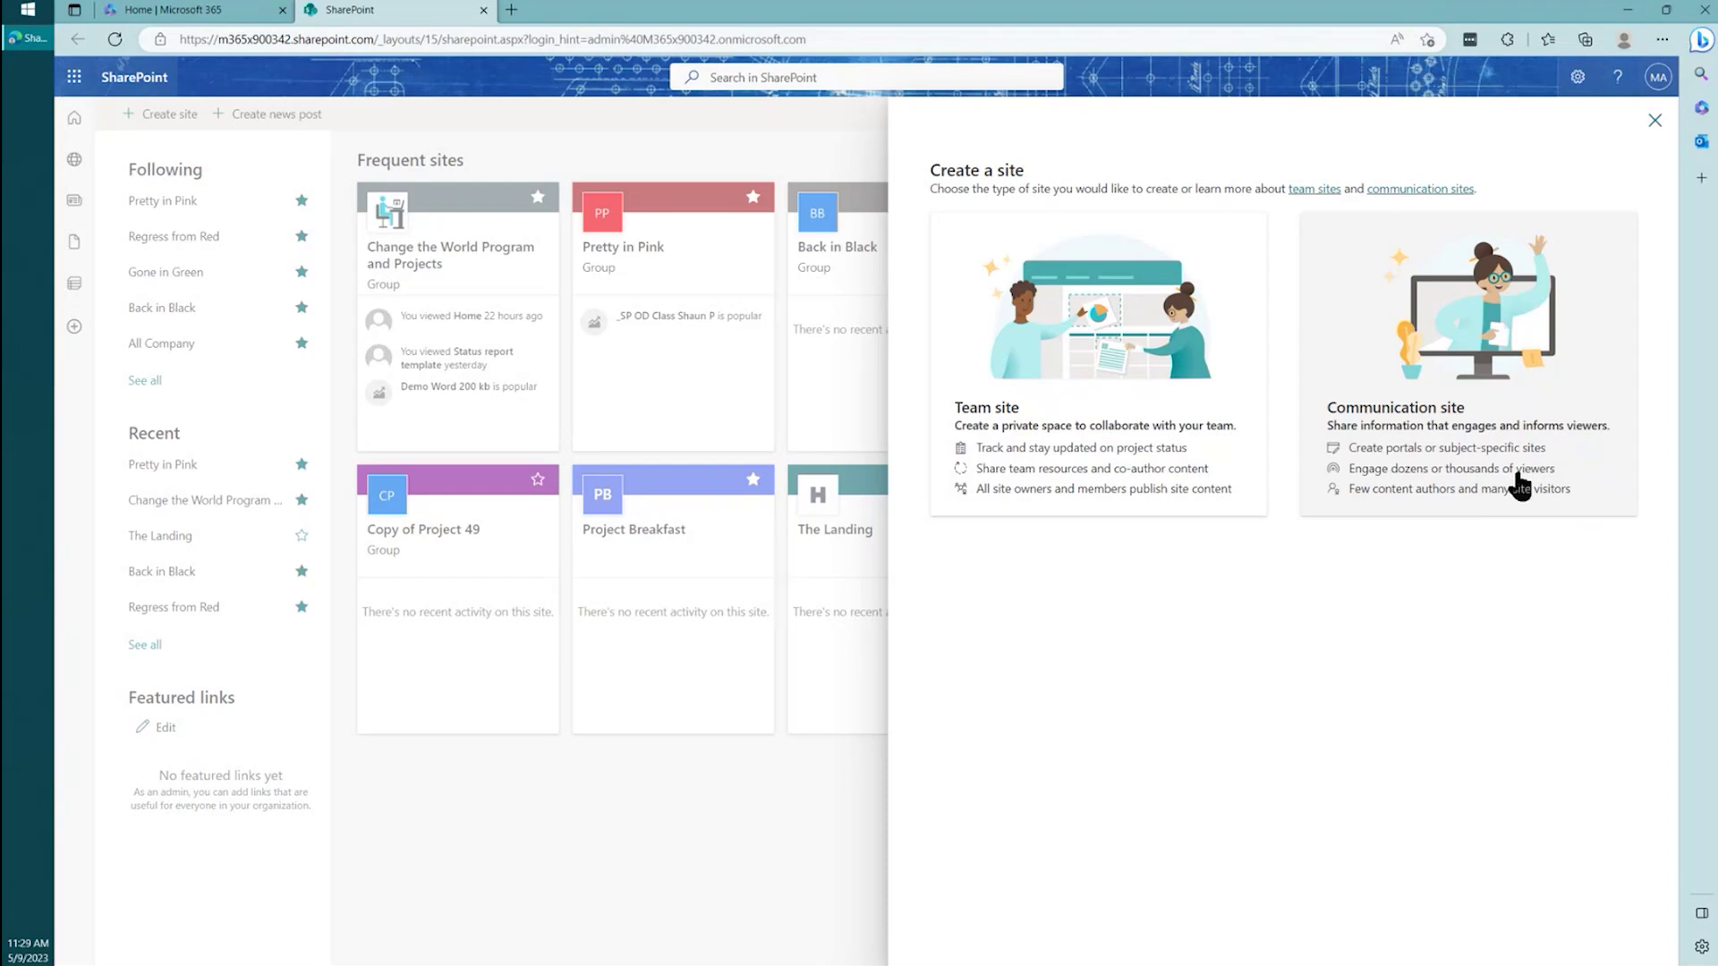
click(1155, 405)
text(Balance Improvement Program)
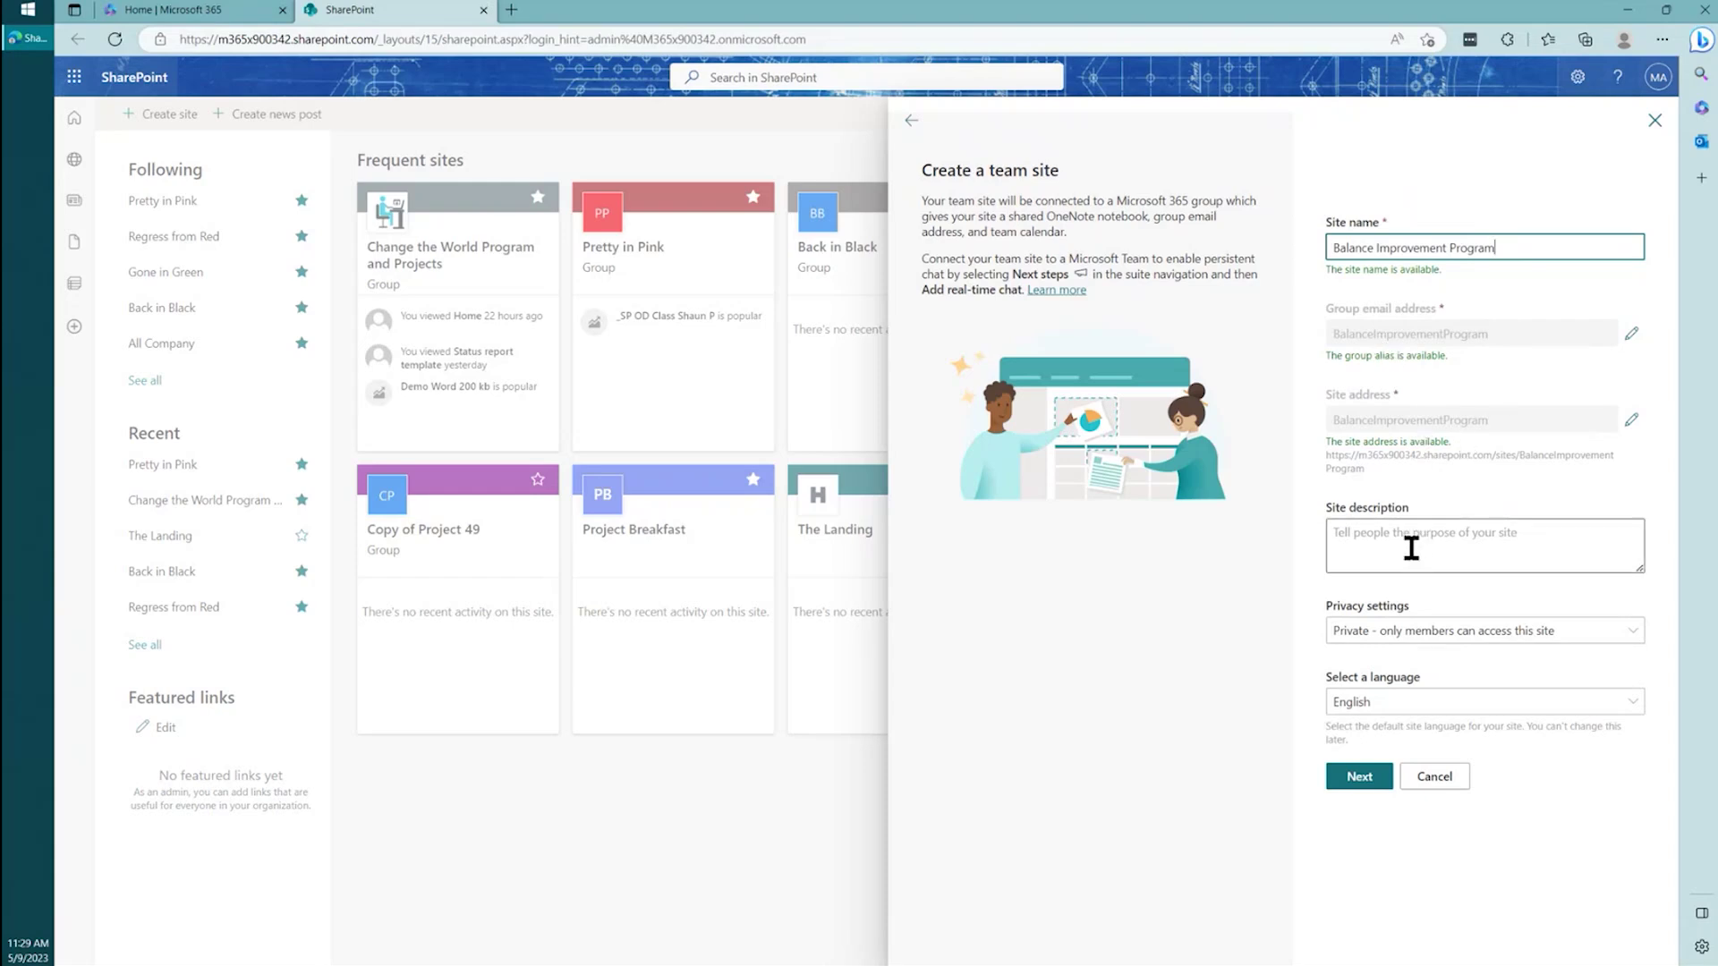
click(1441, 631)
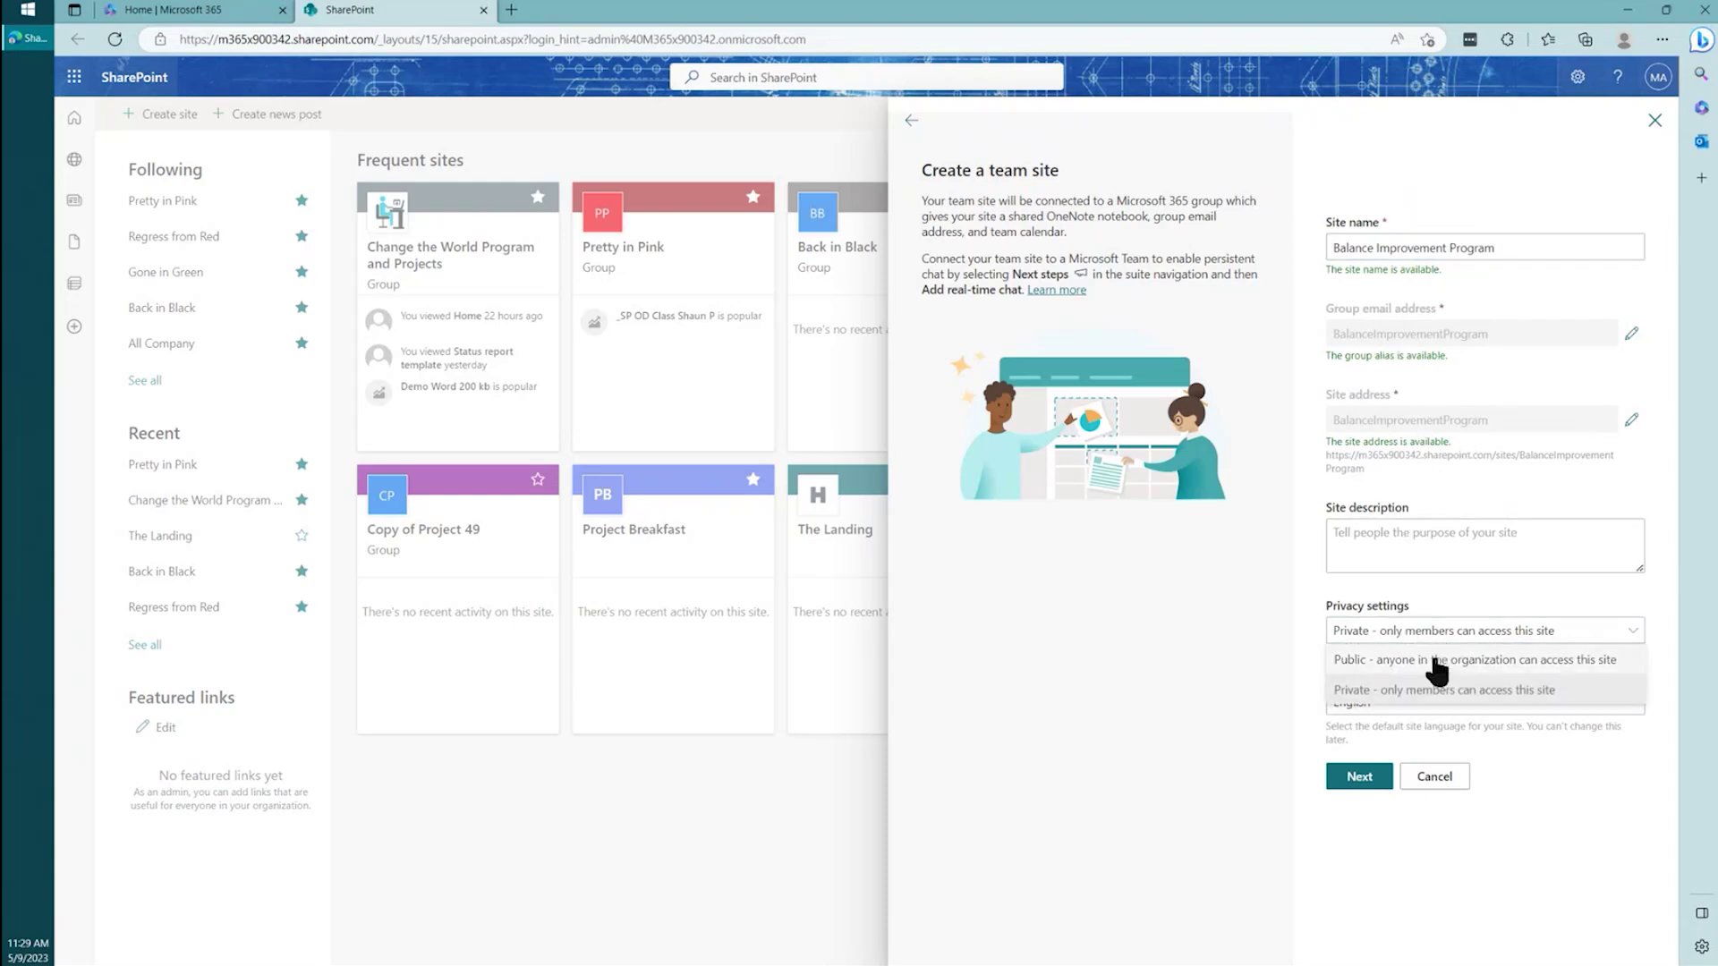
click(1438, 662)
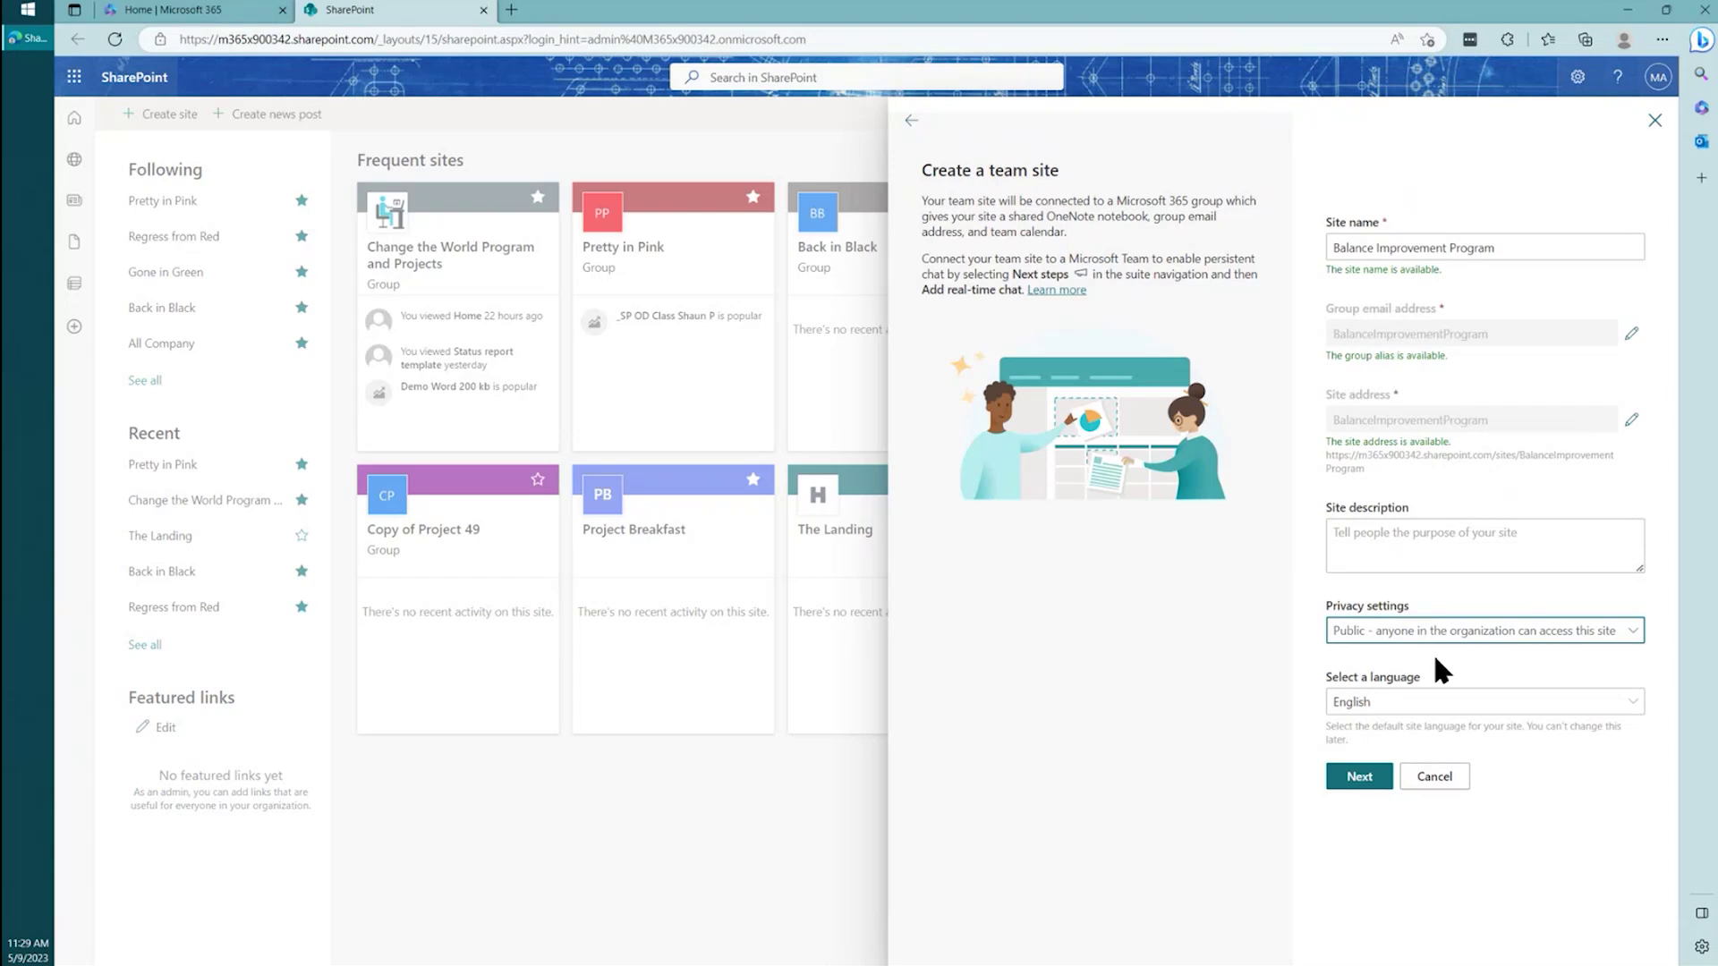
click(1439, 638)
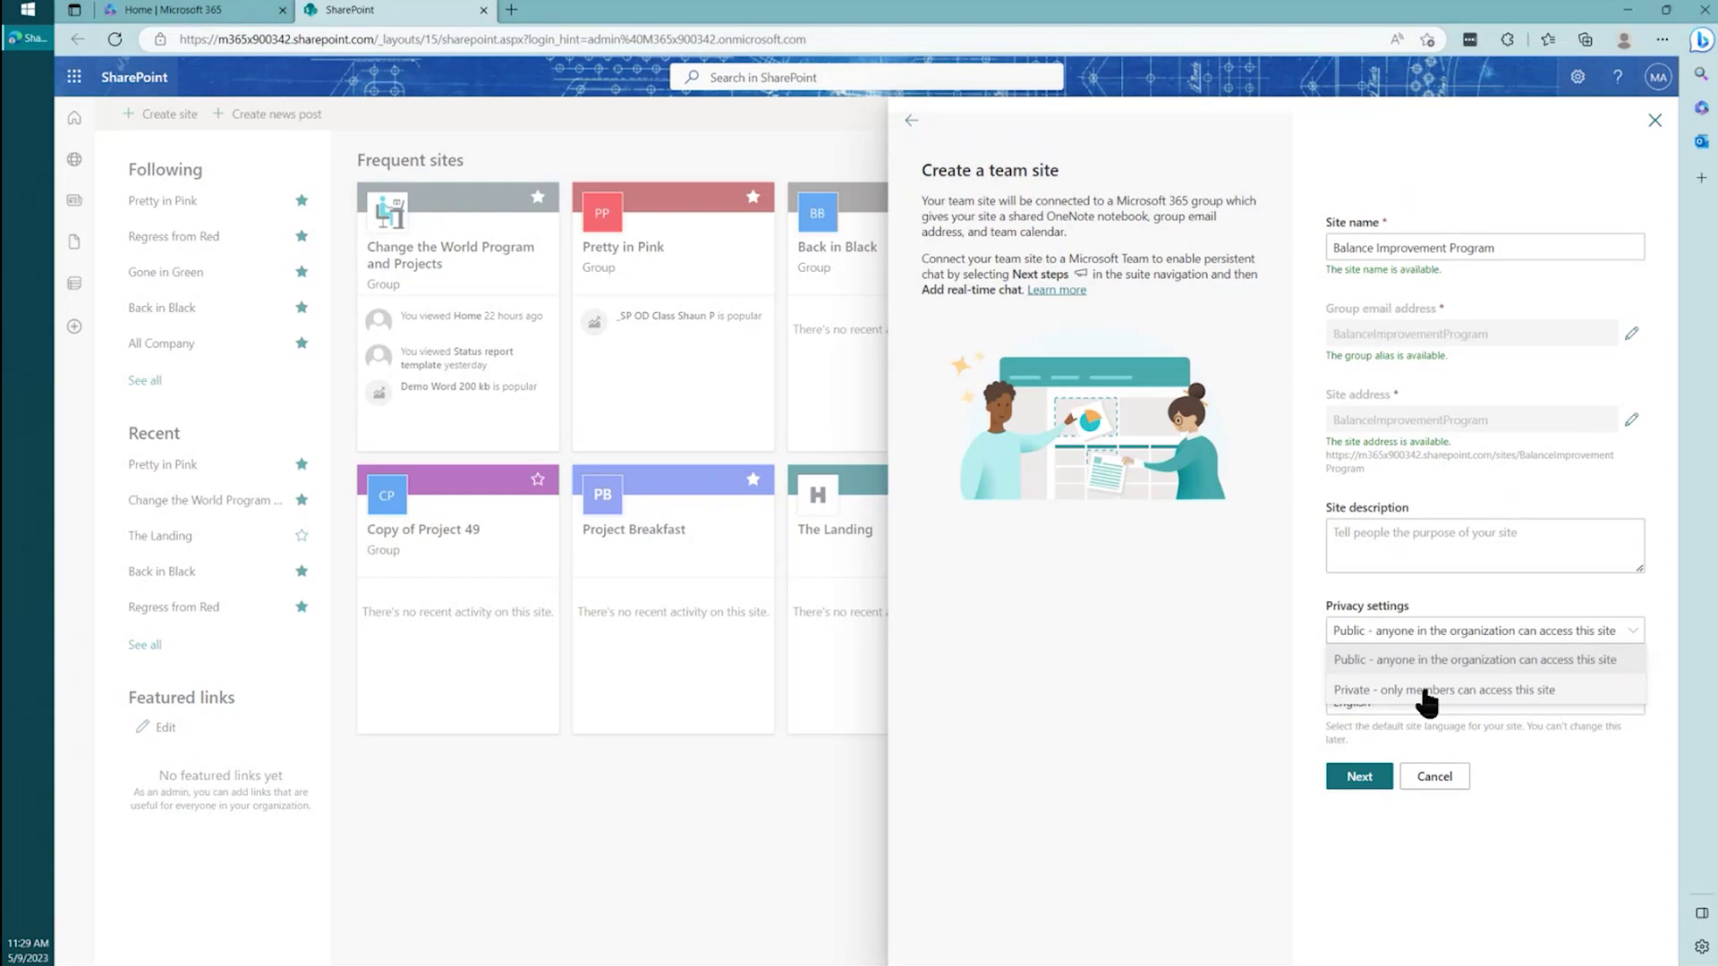
click(1304, 693)
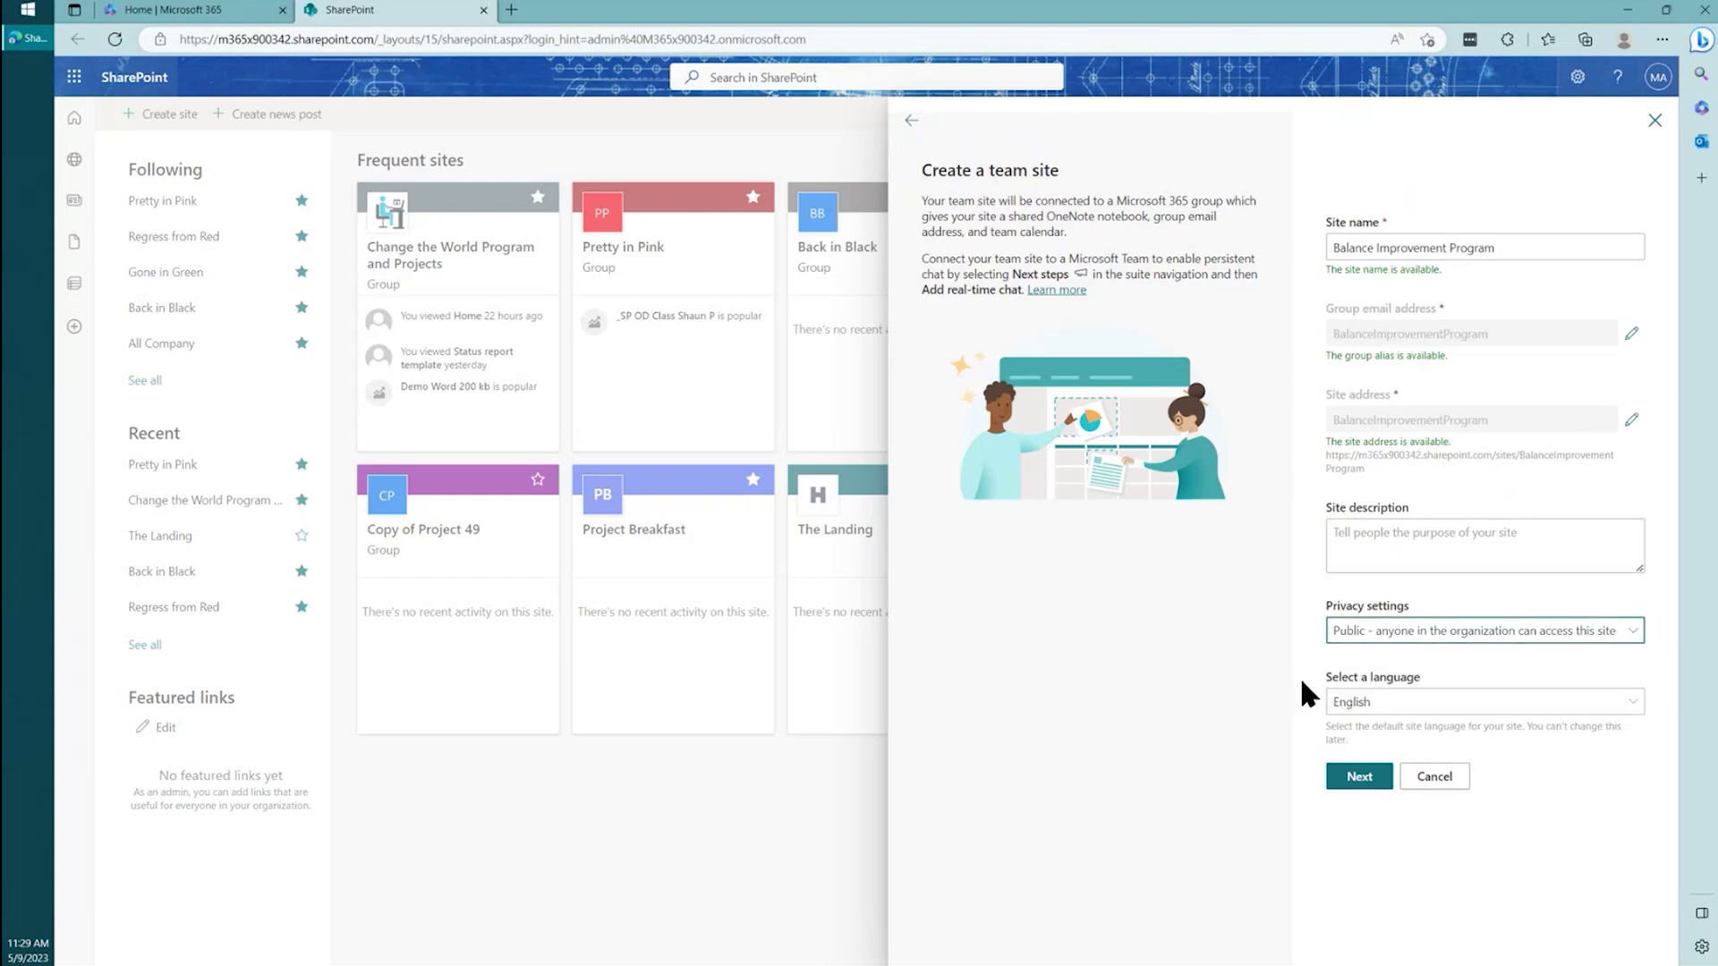
Step: Finish creating the team site without adding members and dismiss the site template offer
click(1359, 777)
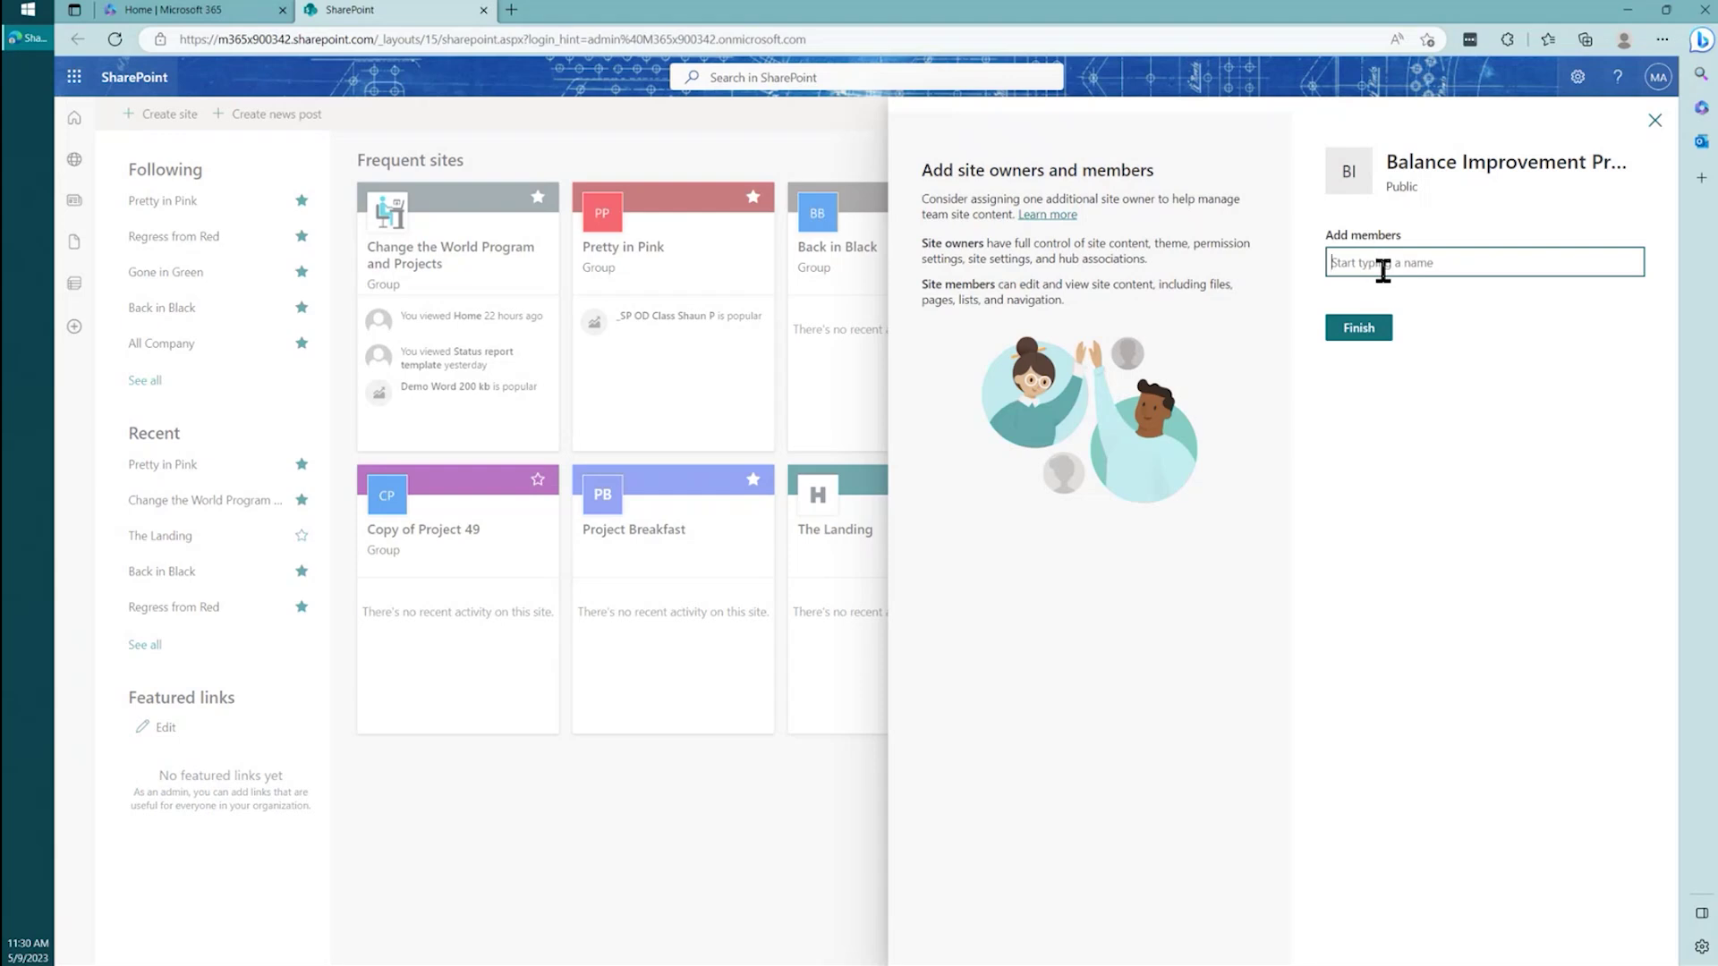
click(1369, 330)
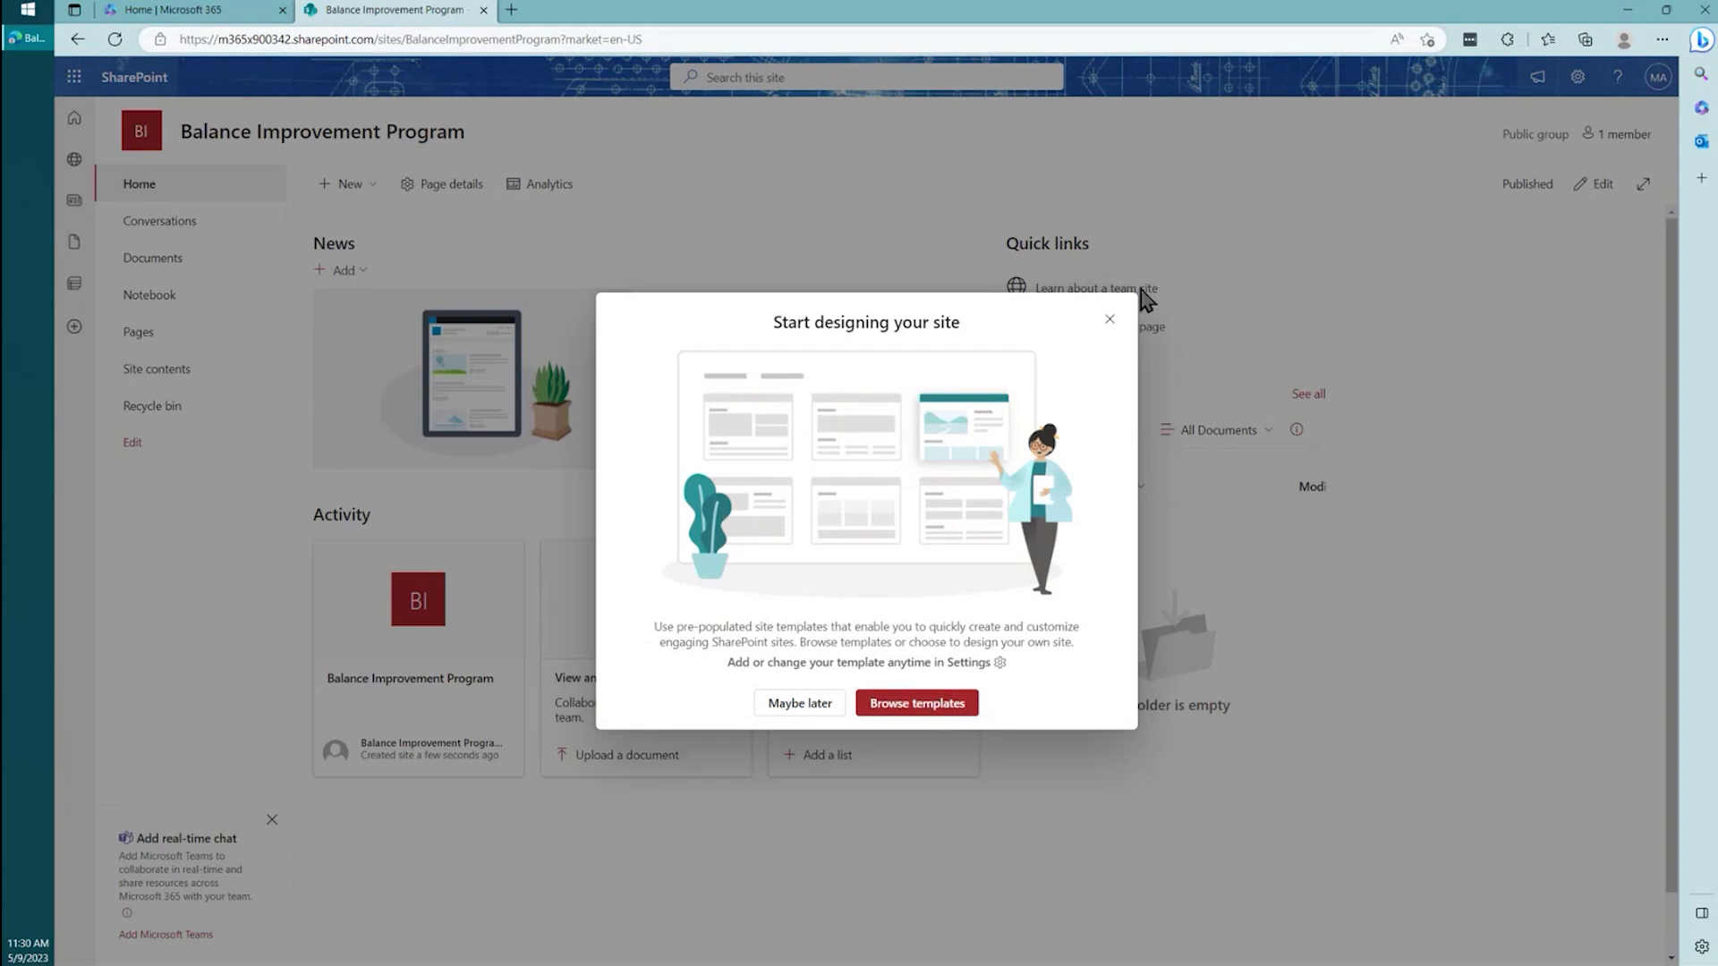
click(1110, 321)
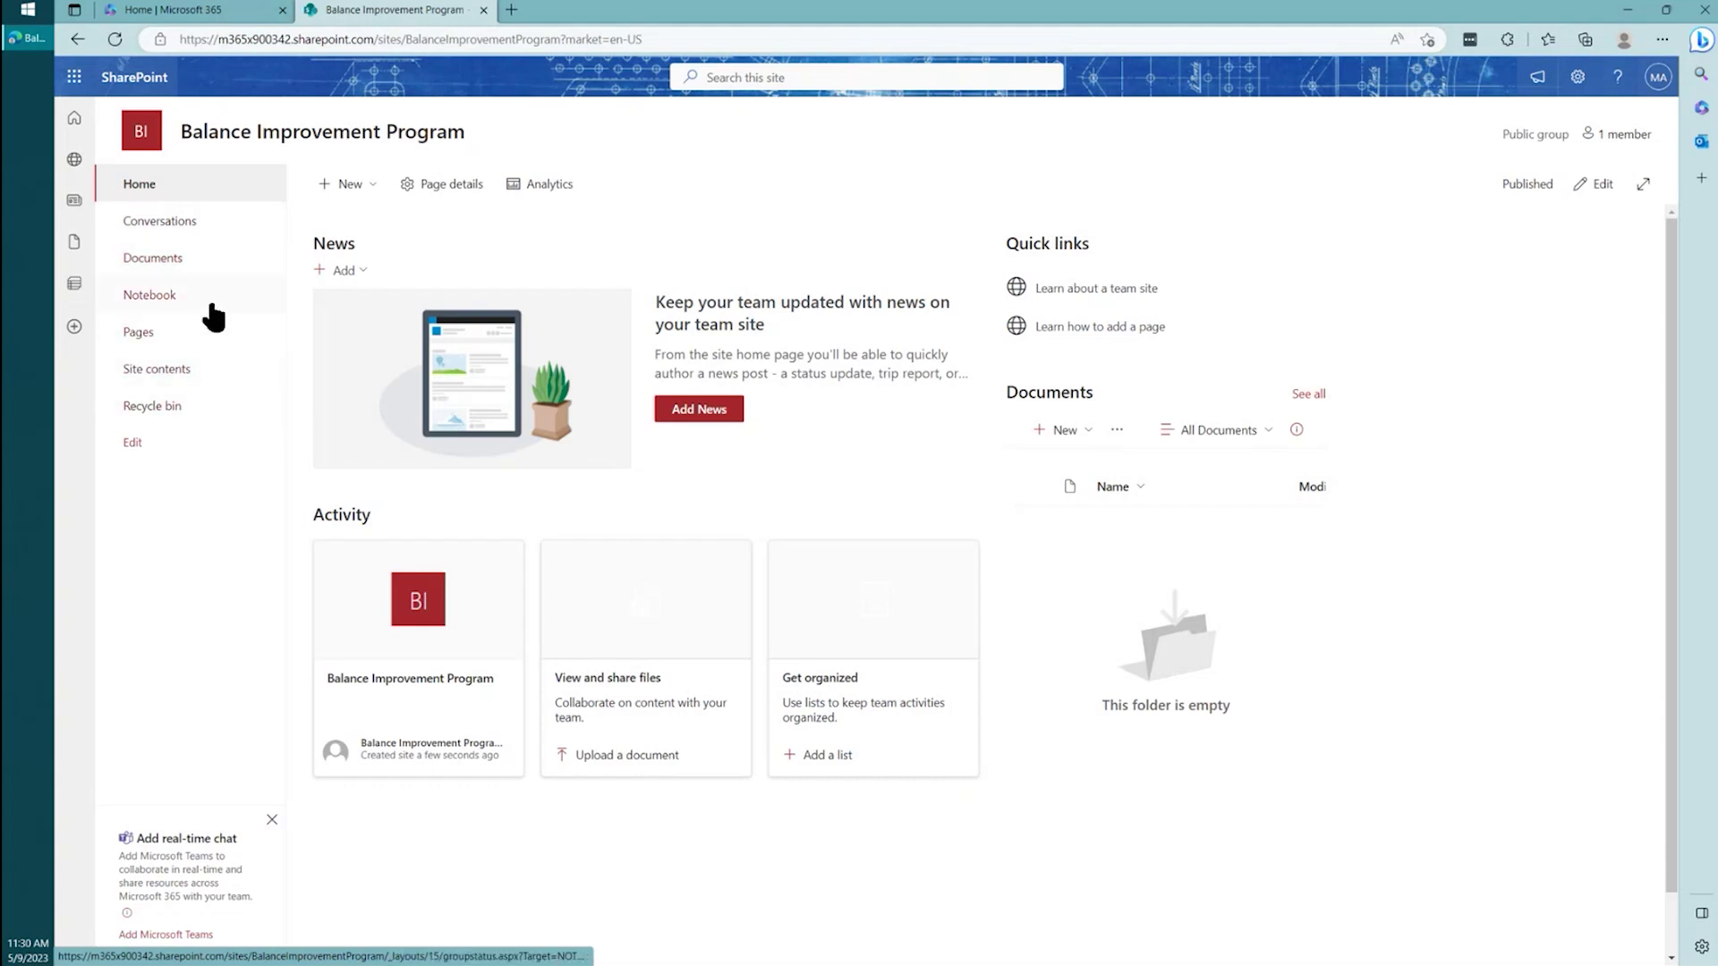
Step: Create a folder named Administrative in the site's Documents library
click(191, 268)
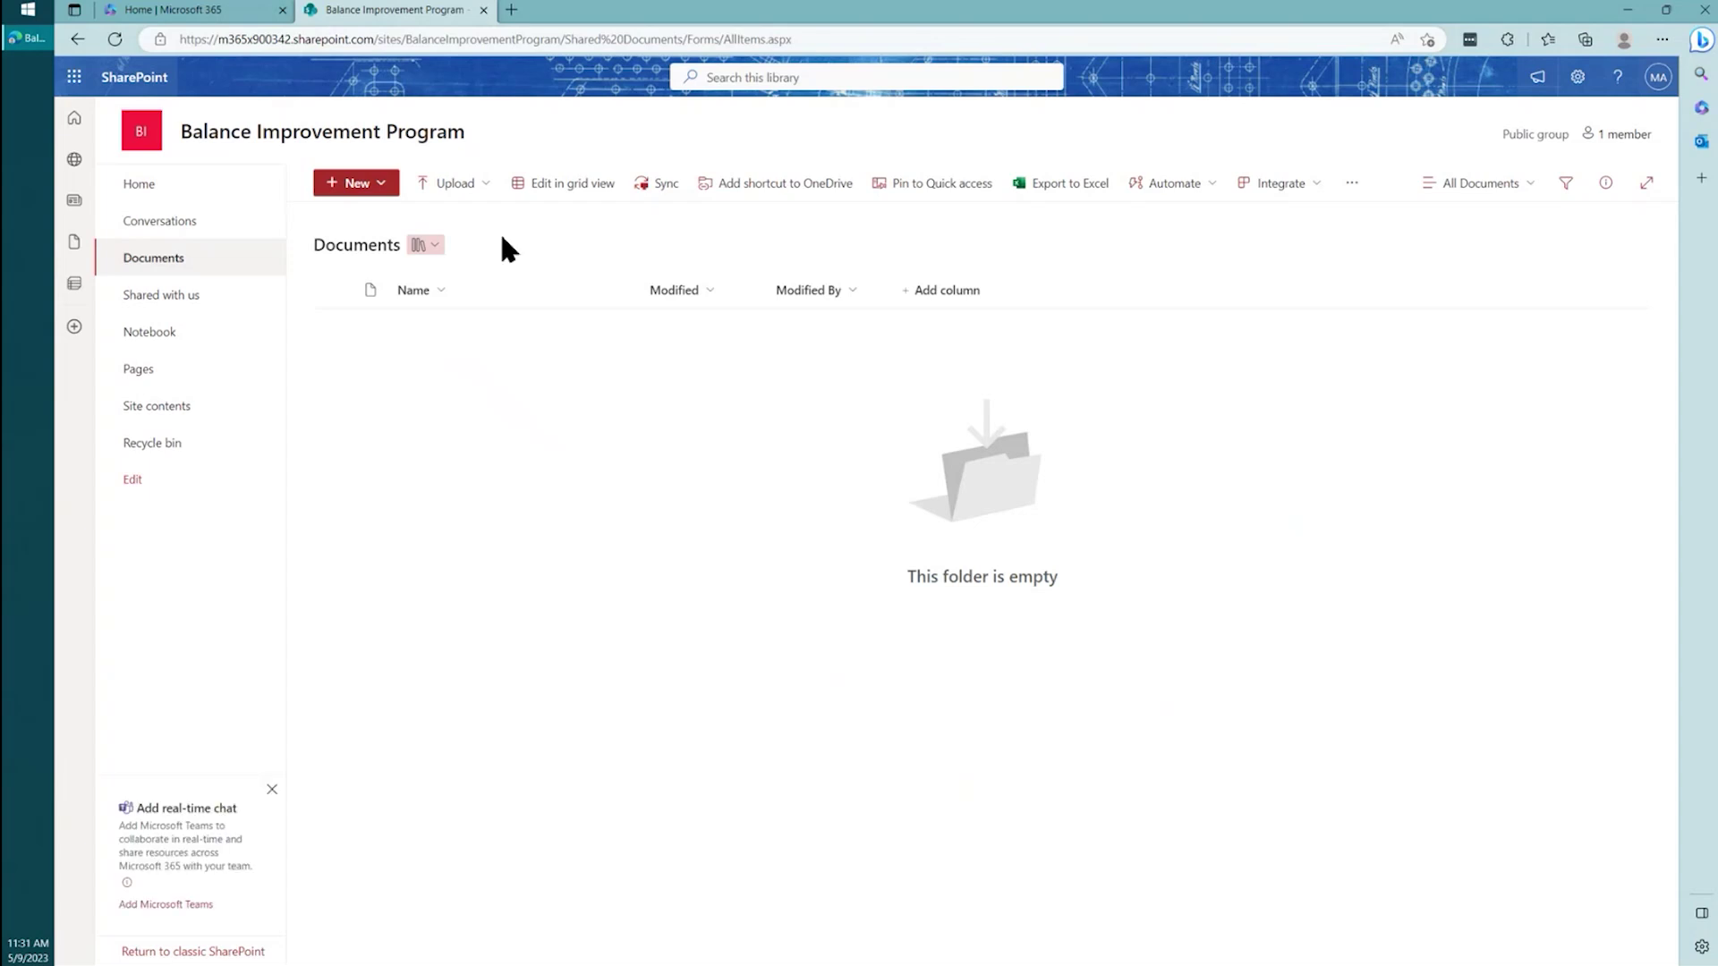
click(376, 183)
click(390, 218)
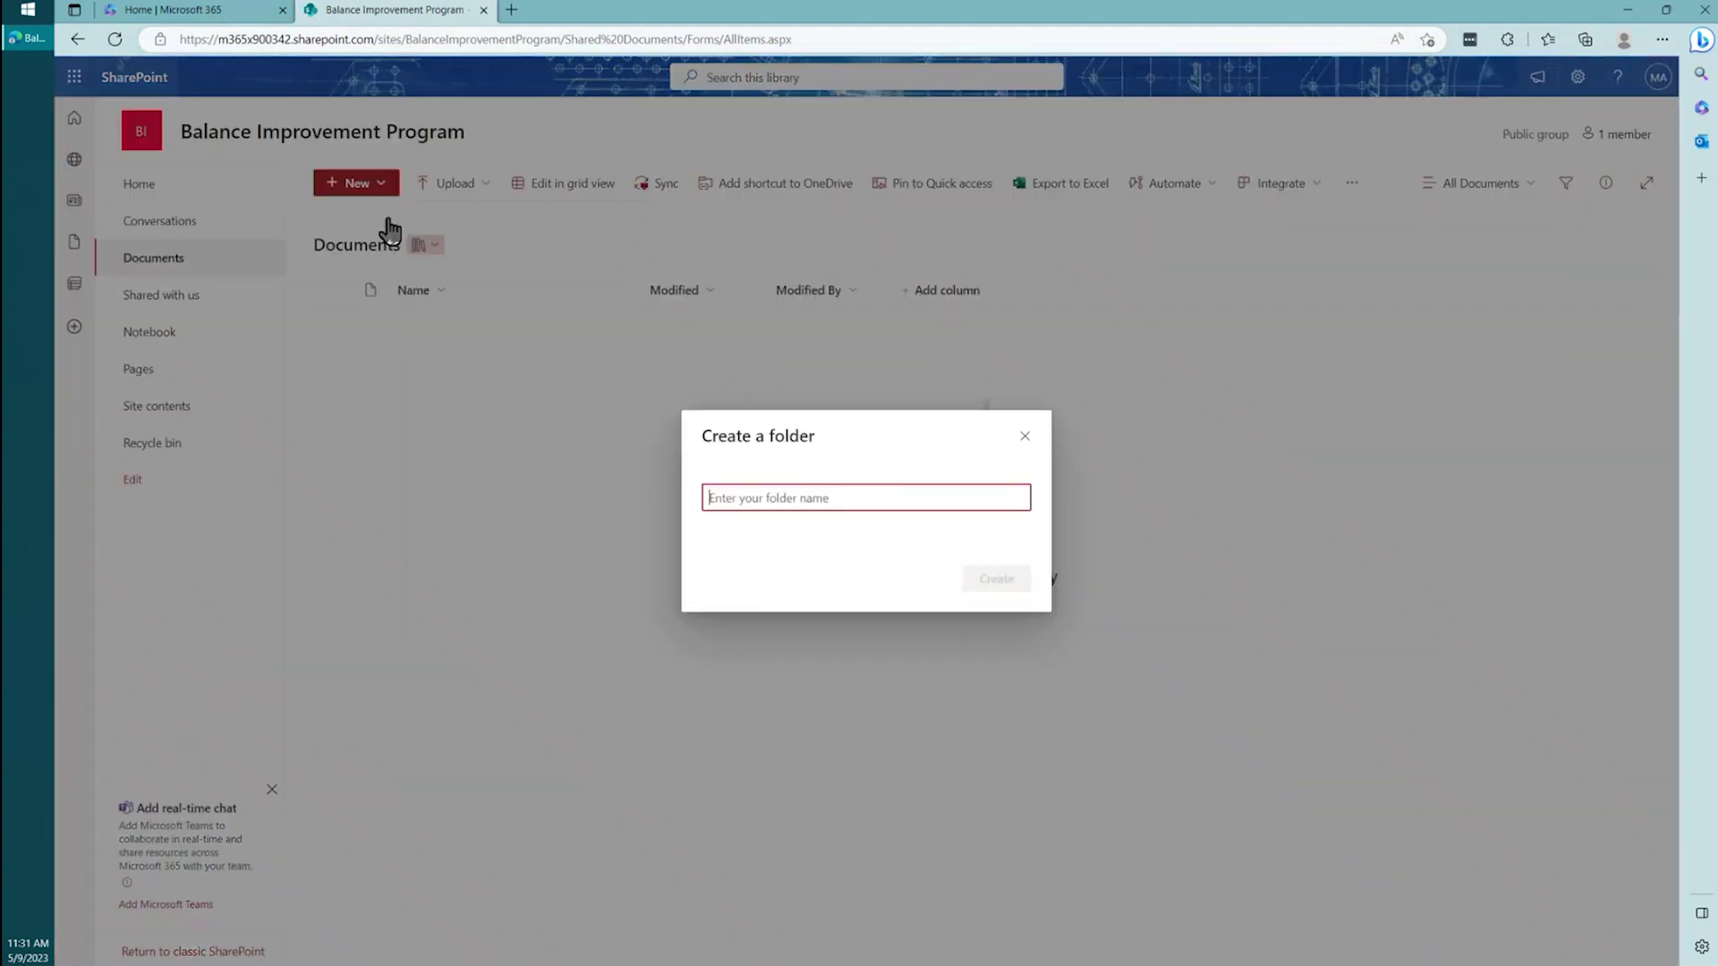
text(A)
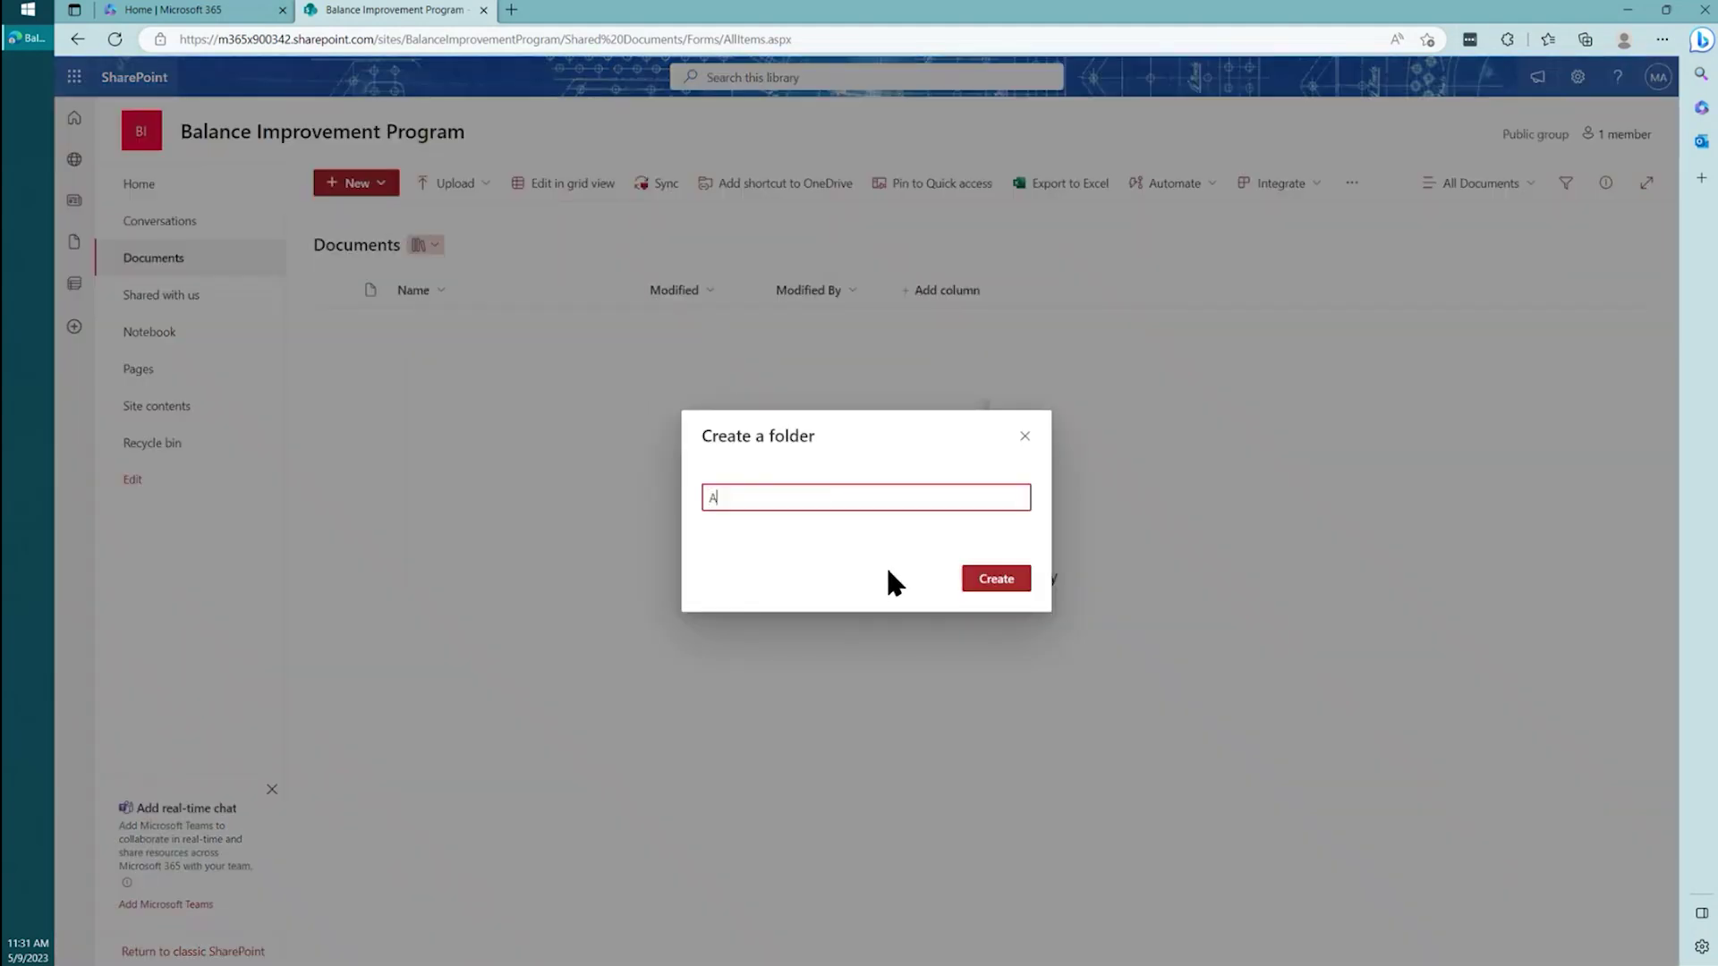
text(dministrative)
key(Return)
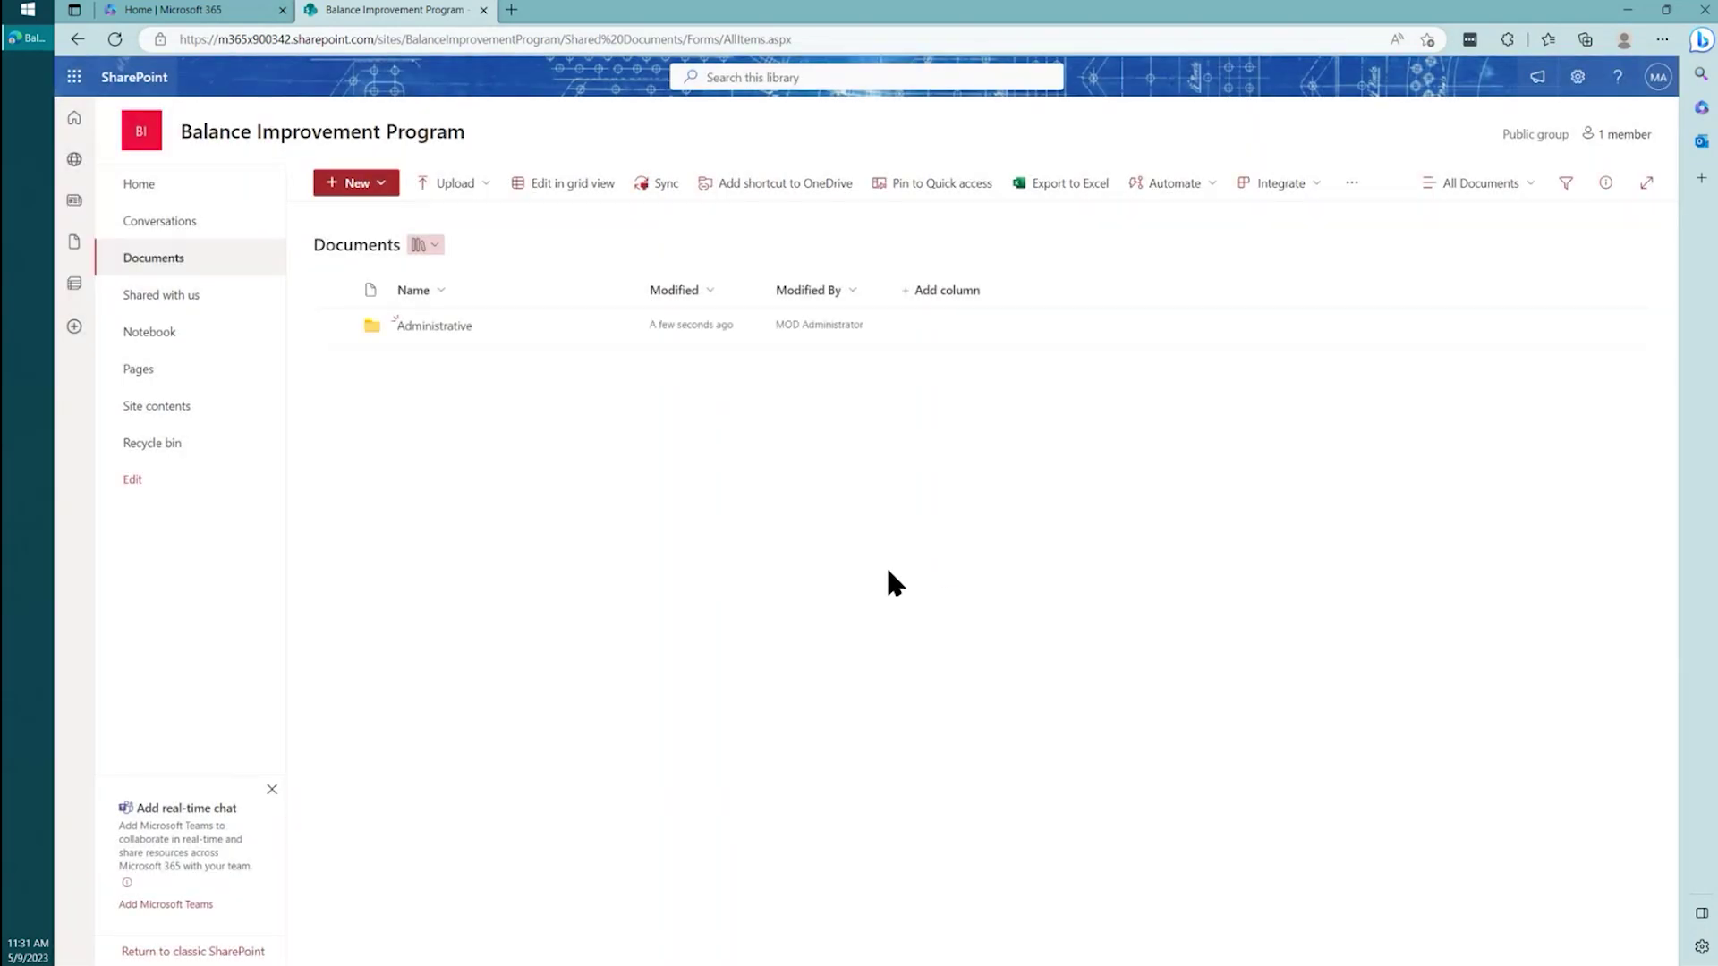
Step: Upload Activity Cost Tracker, Gantt Chart, Milestone Roadmap, IT Project Presentation and both Network Diagram files (PDF and VSDX) into the Administrative folder
click(450, 329)
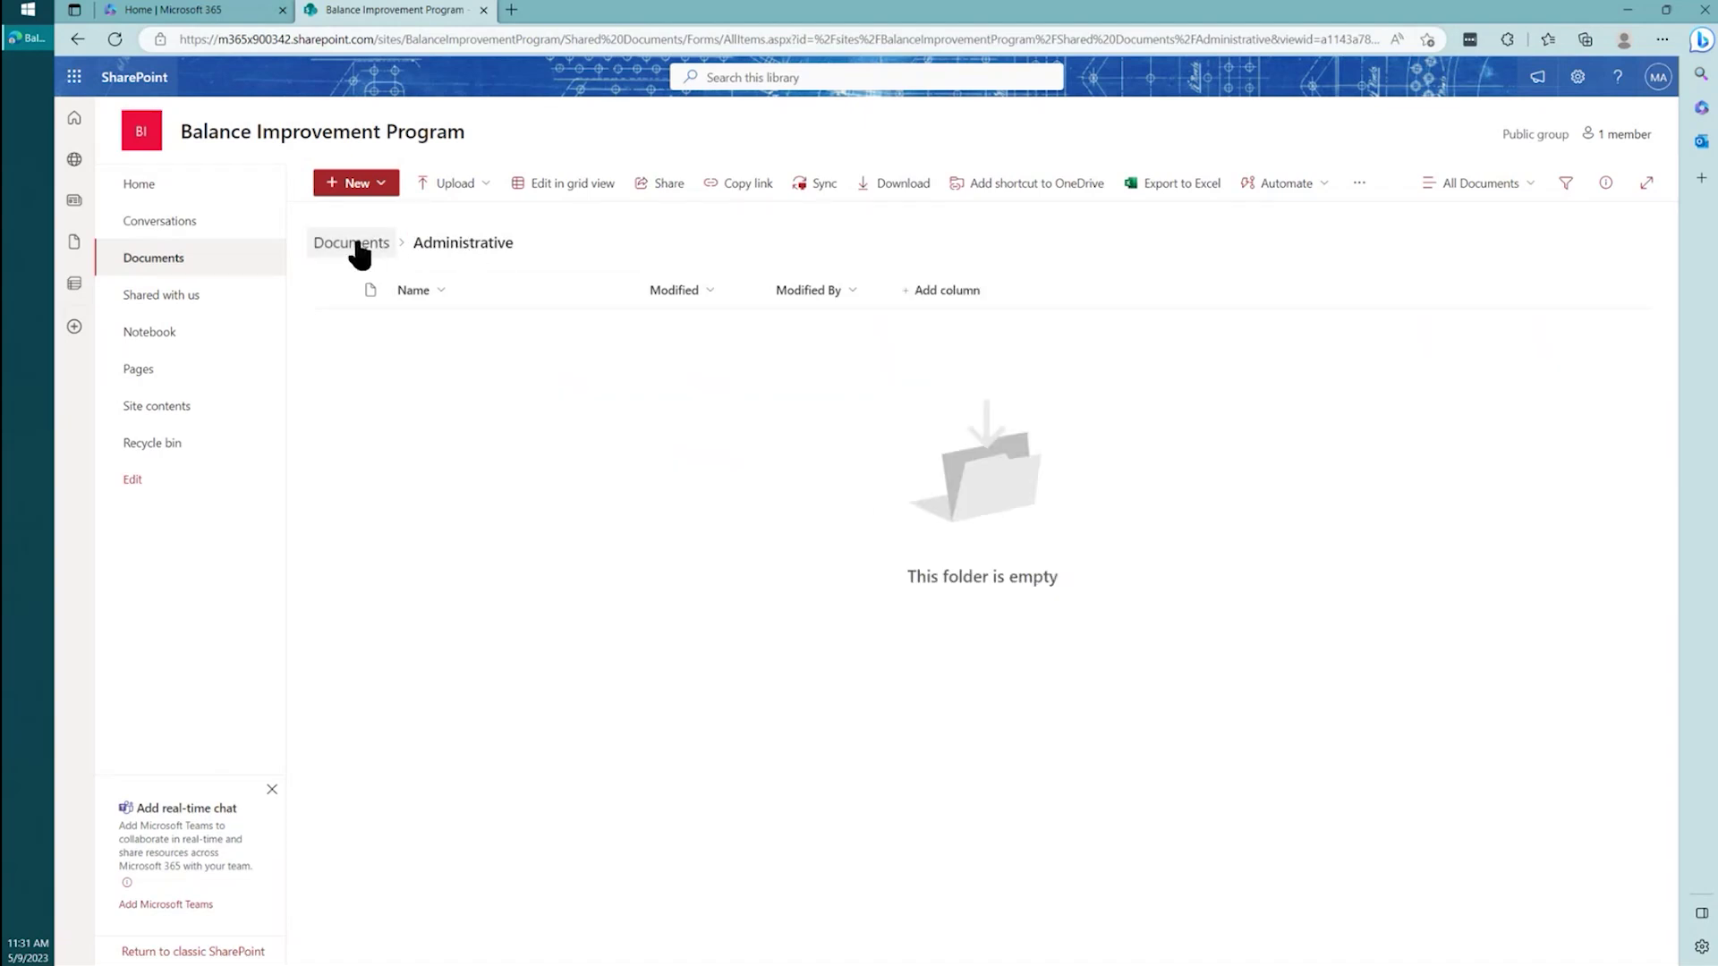
click(455, 184)
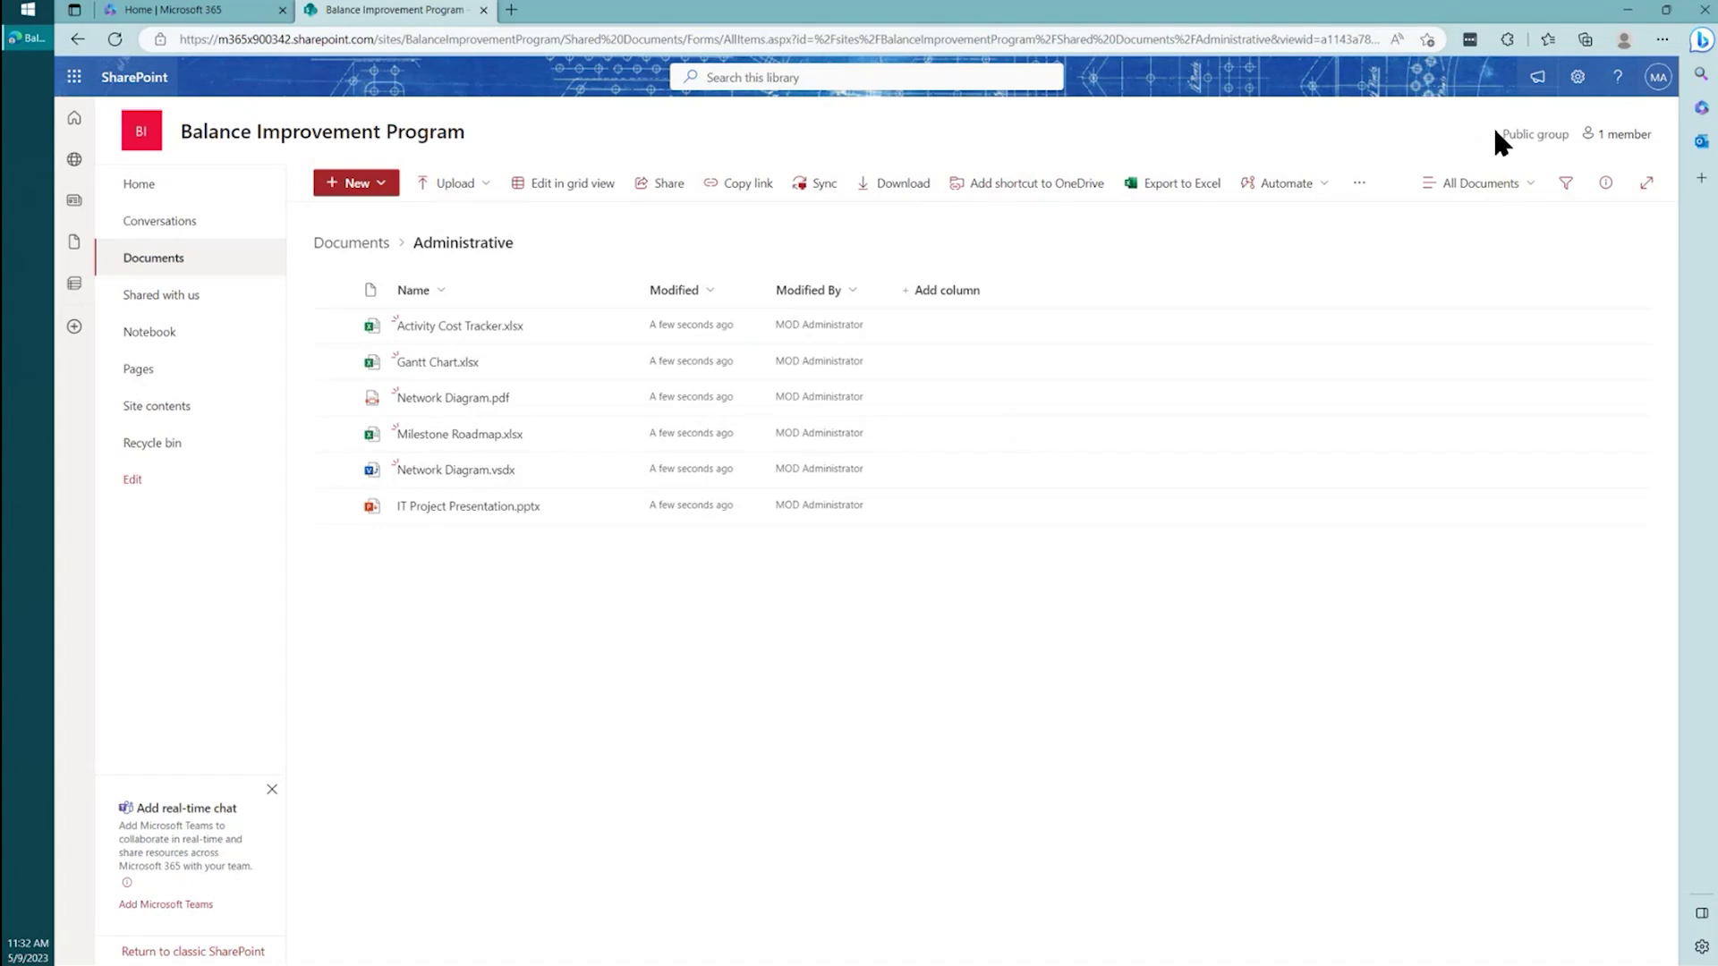
Step: Require content approval for submitted items in the Documents library's versioning settings and save the change
click(1578, 78)
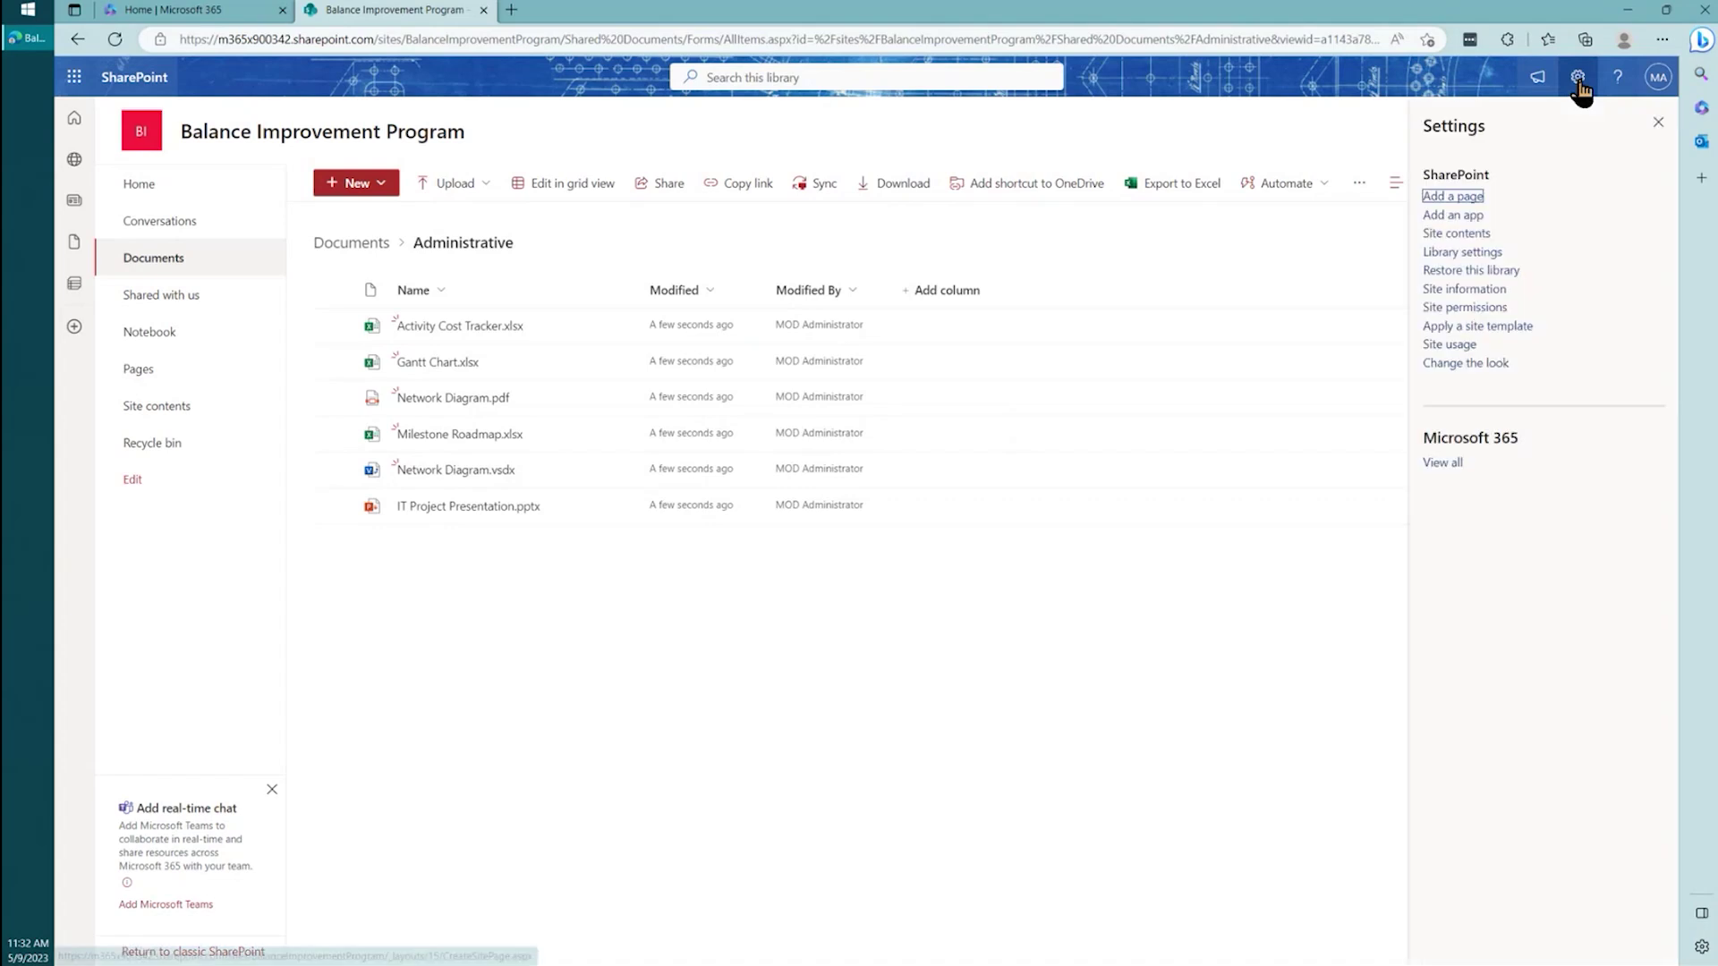
click(1462, 253)
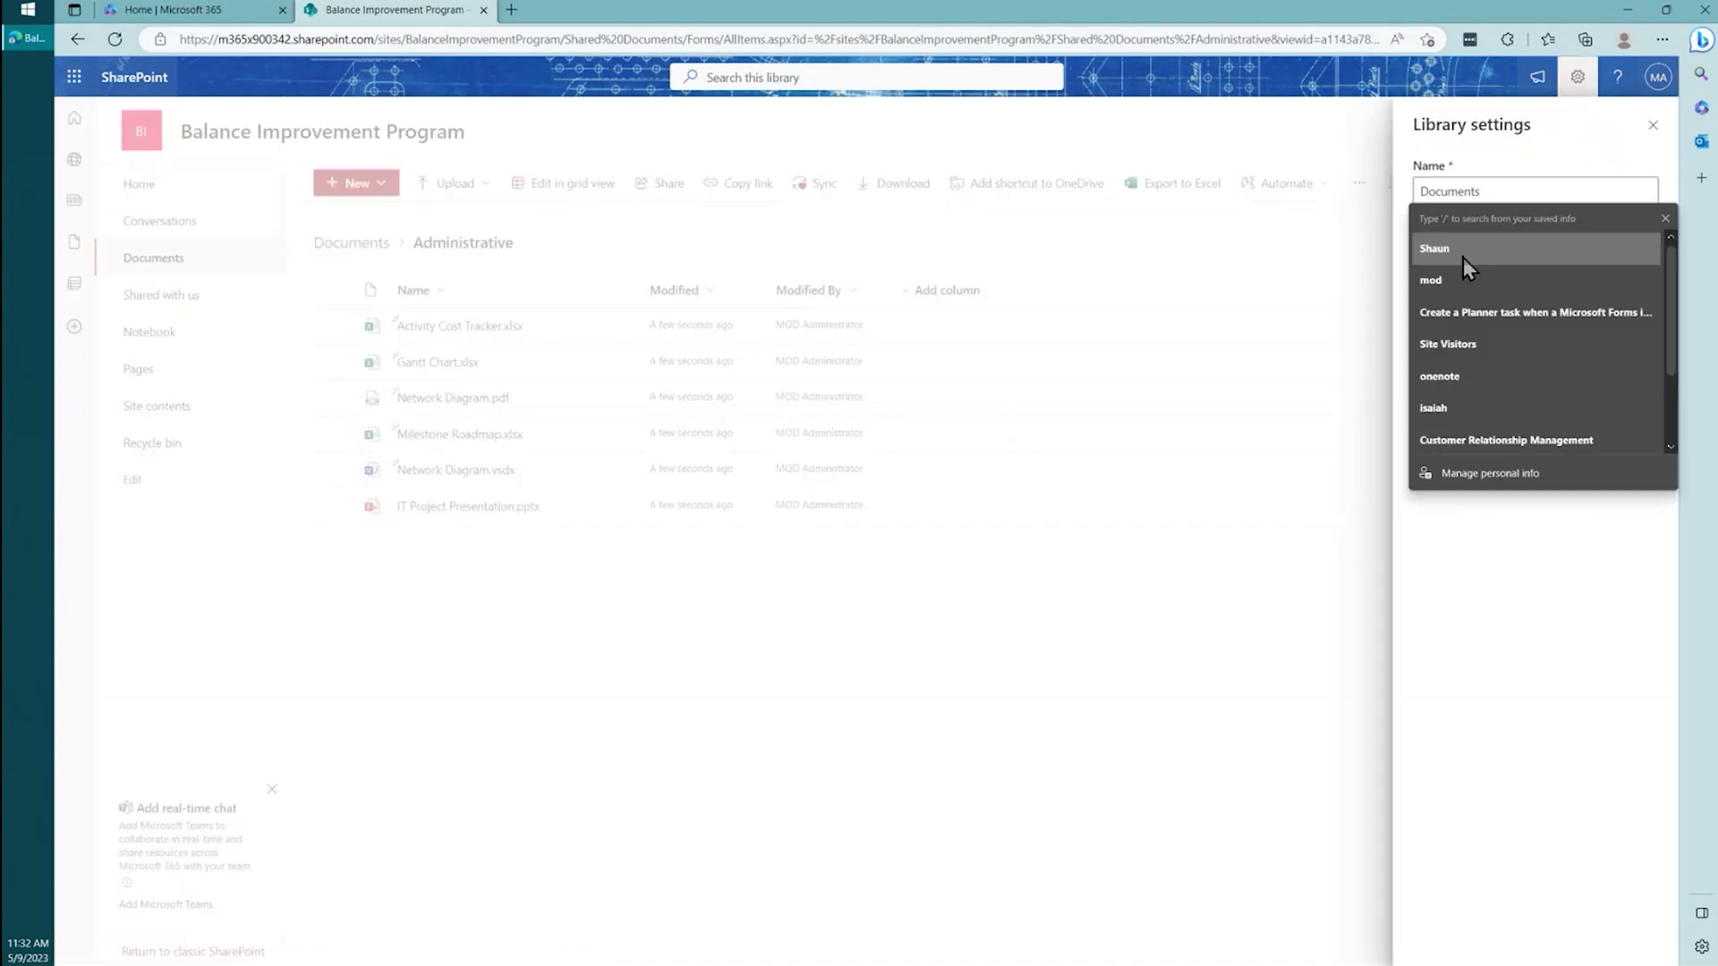
click(1474, 612)
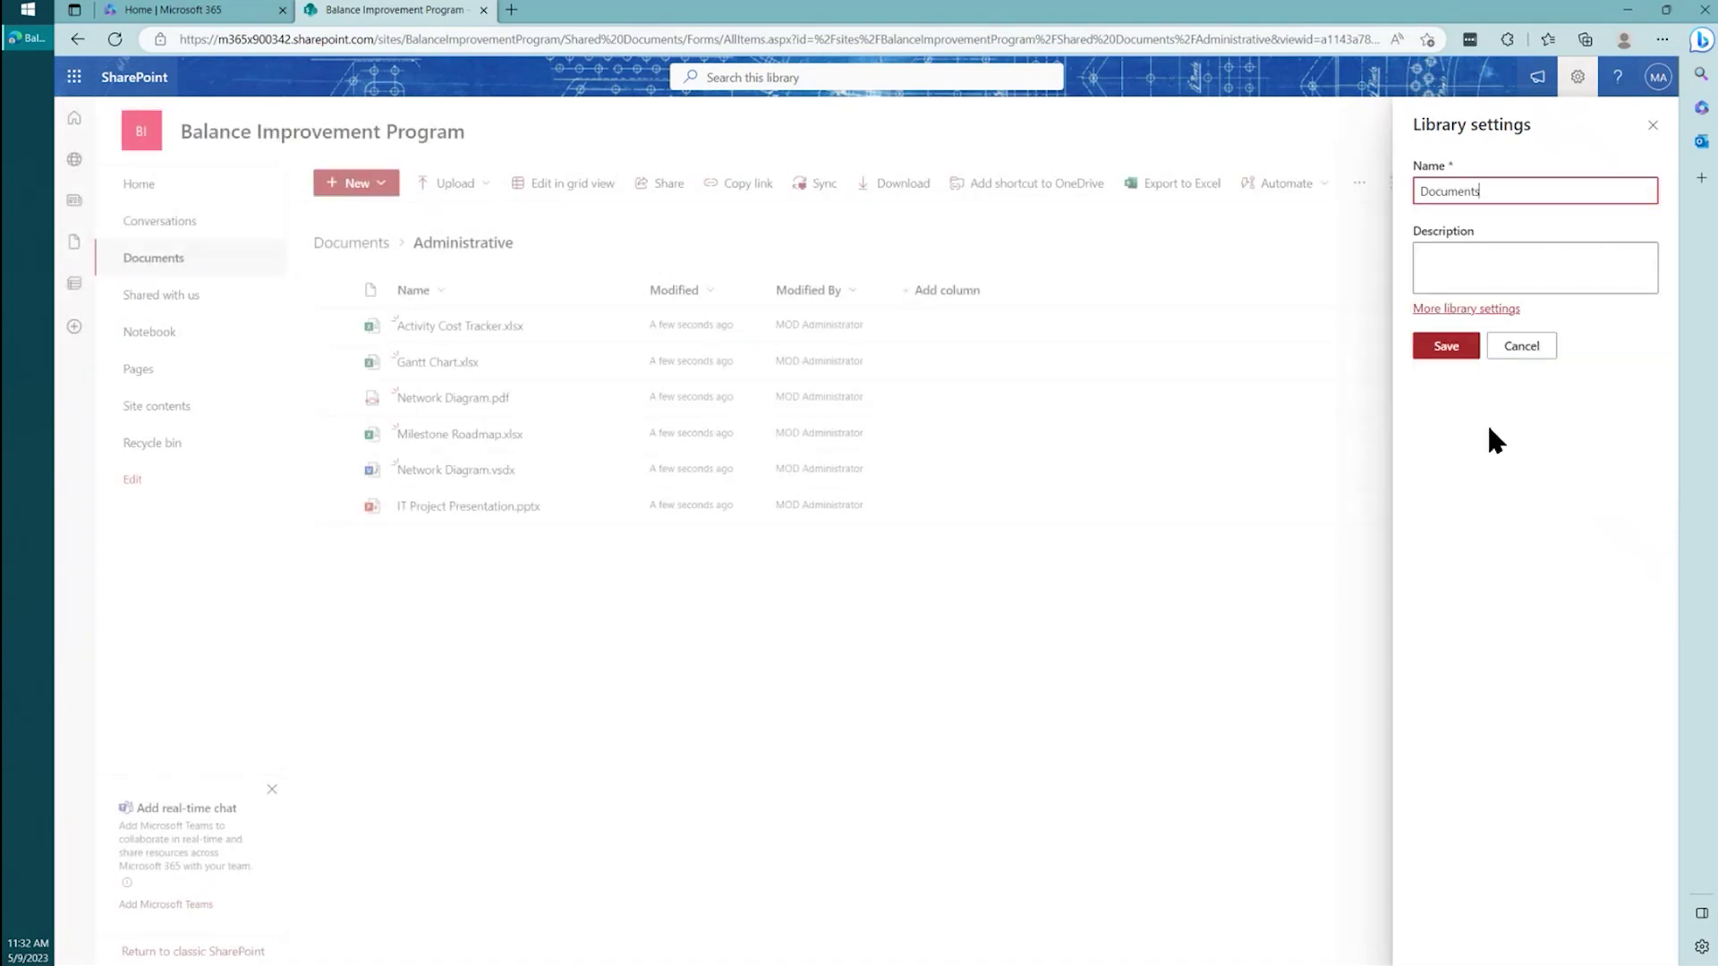
click(1470, 311)
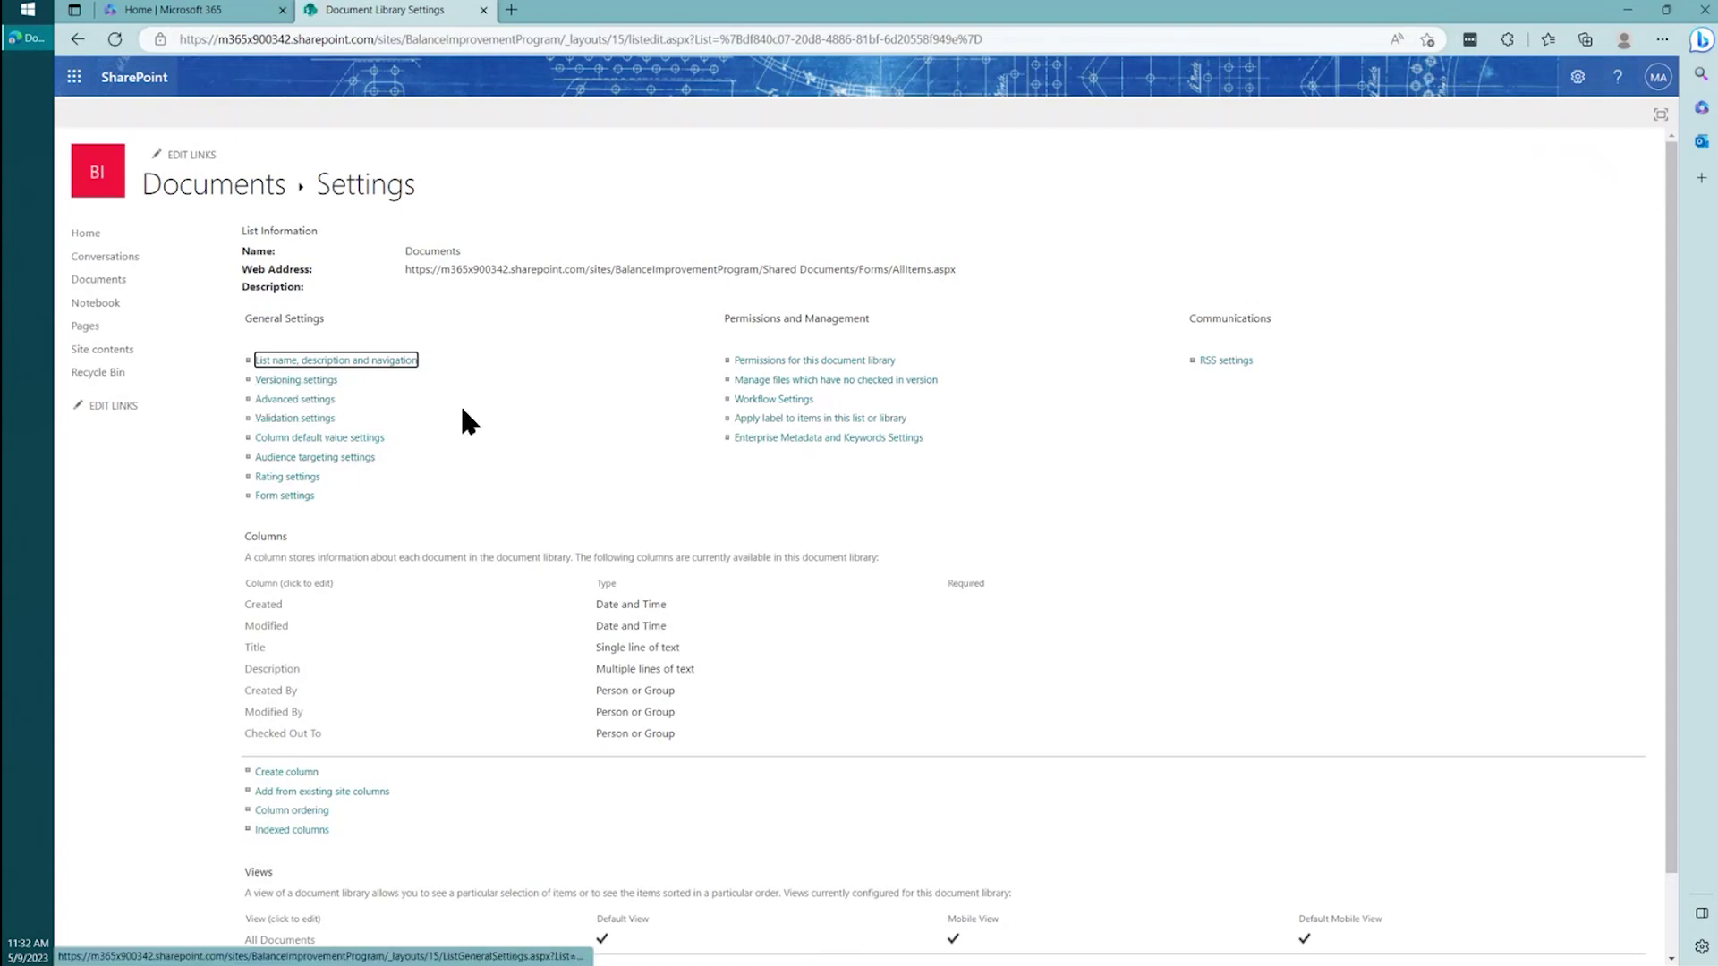
click(300, 381)
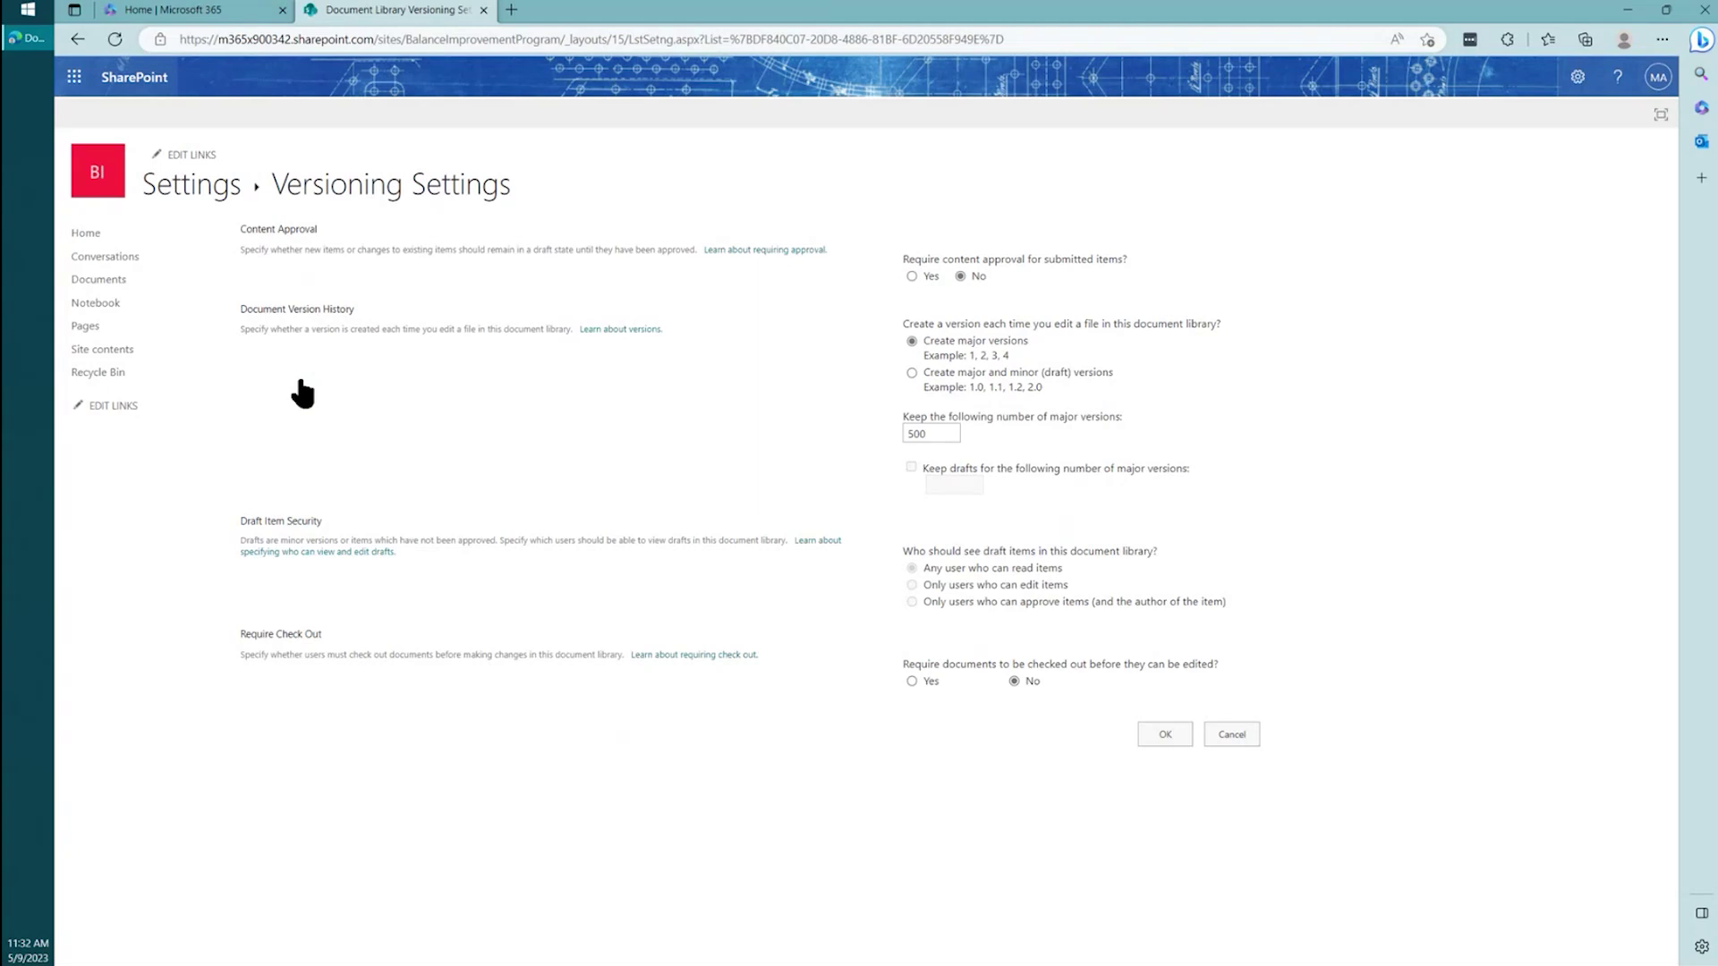
click(911, 276)
click(1165, 733)
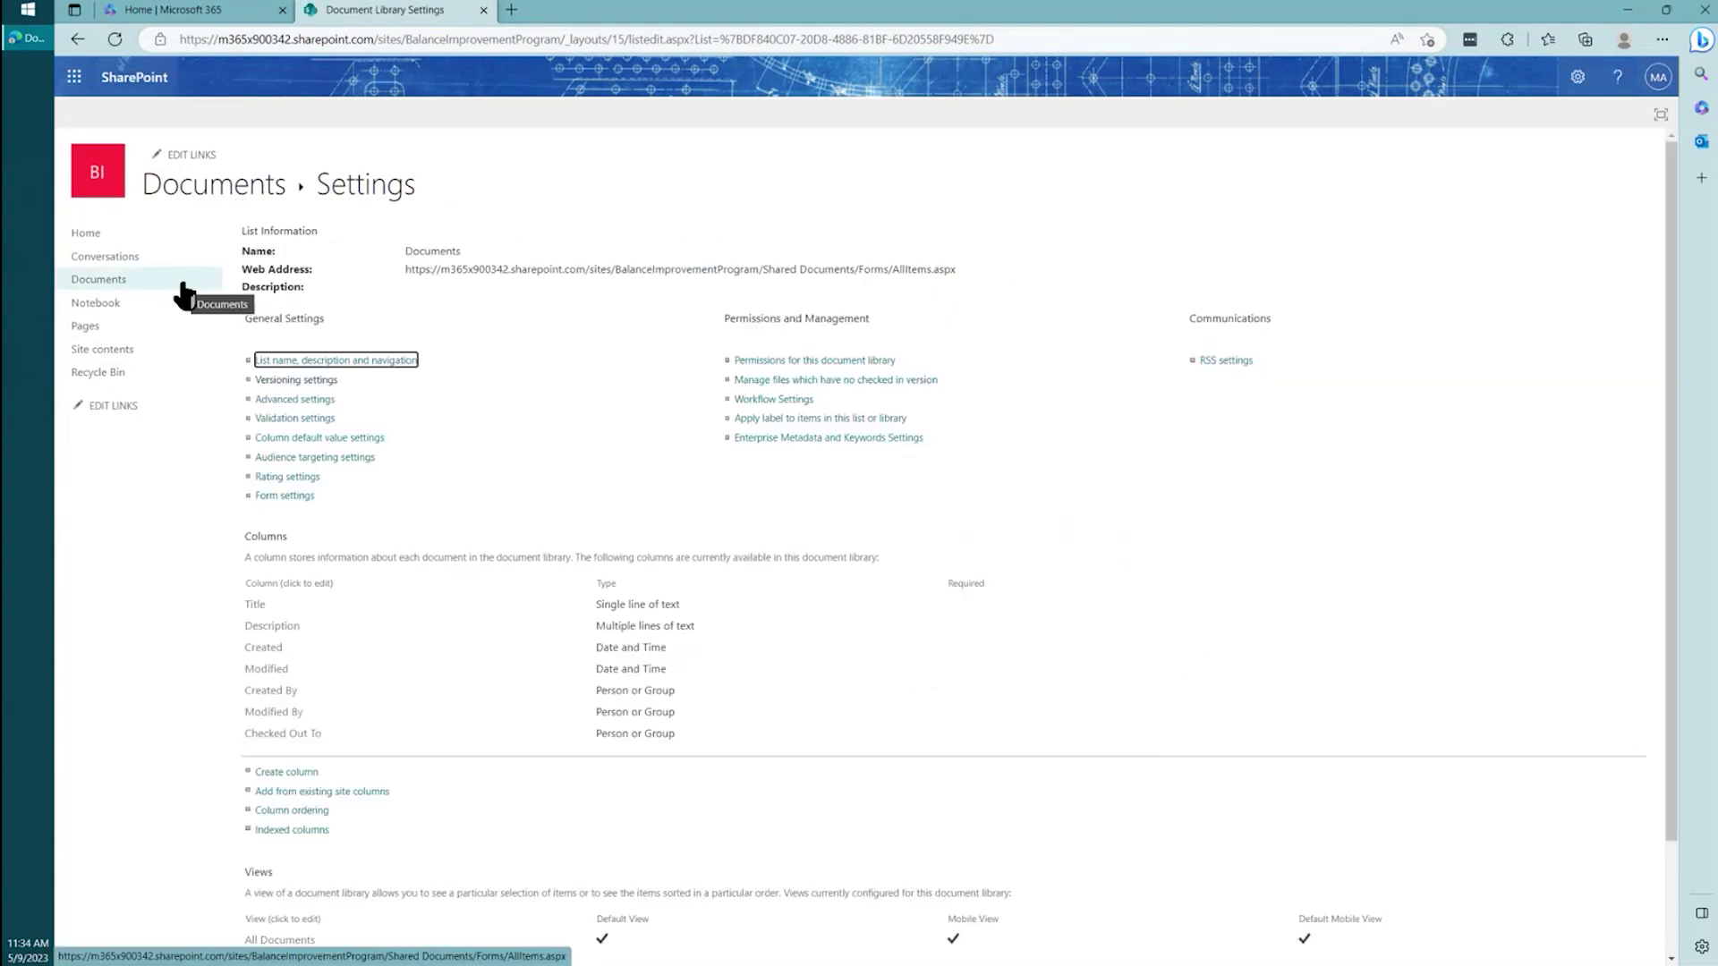
Step: Go back through the site's home page to the Documents library and dismiss the Next steps suggestions
click(138, 234)
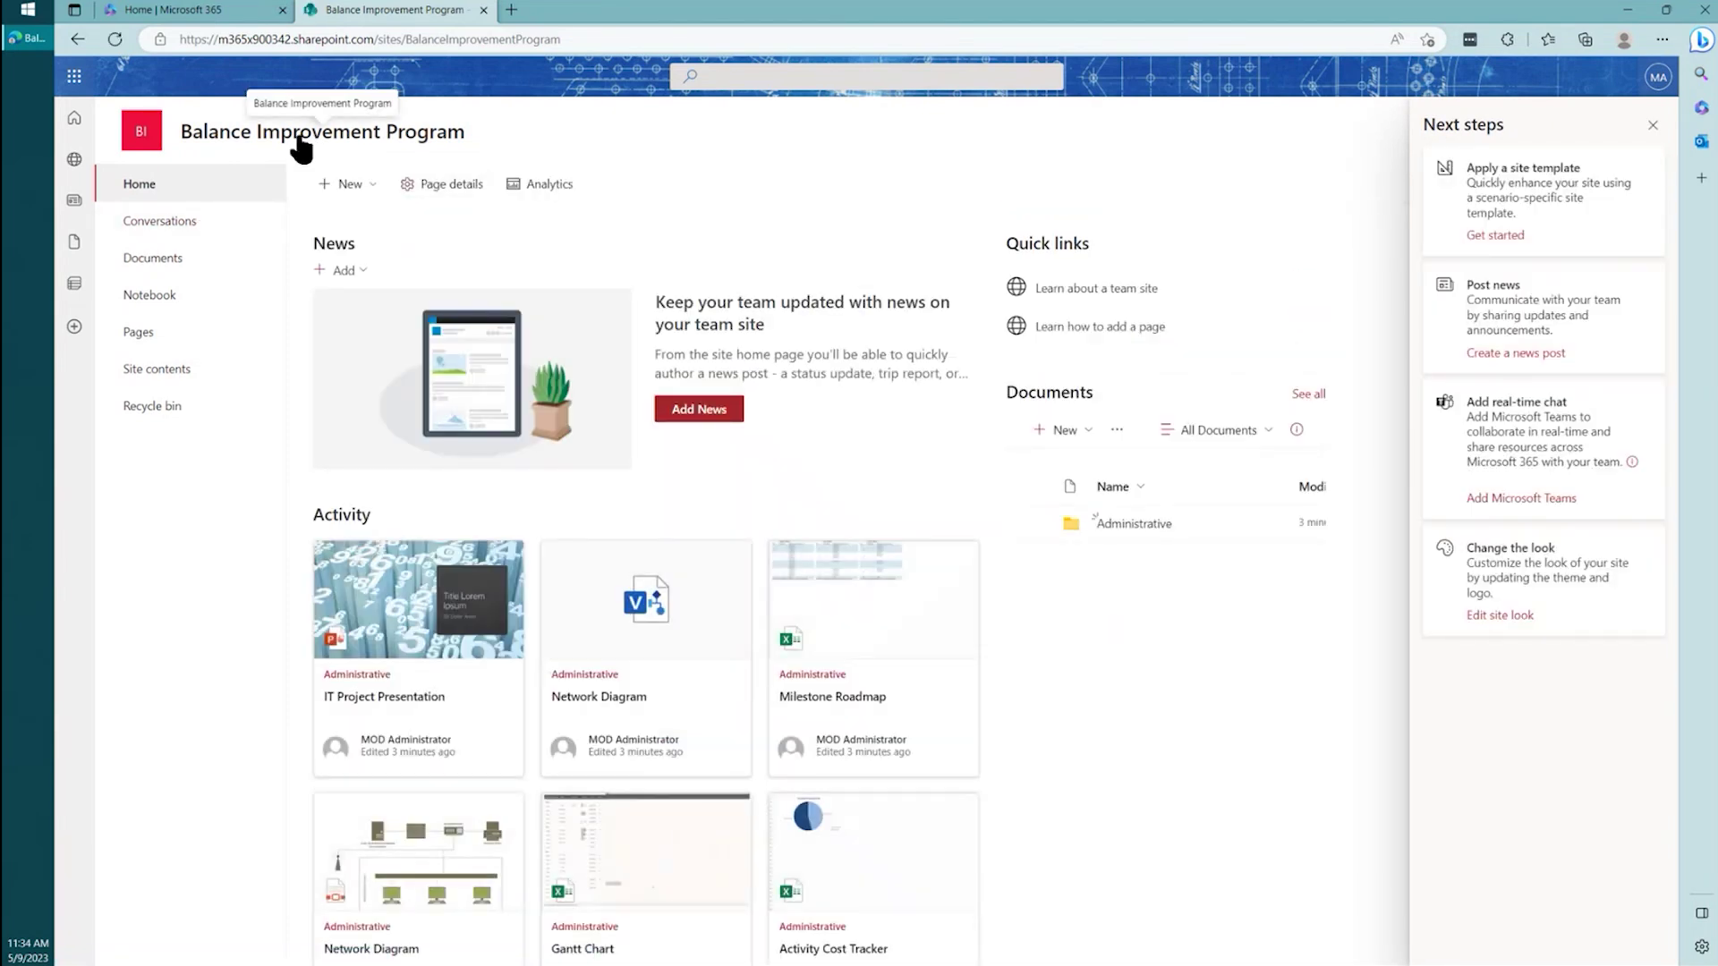
click(159, 267)
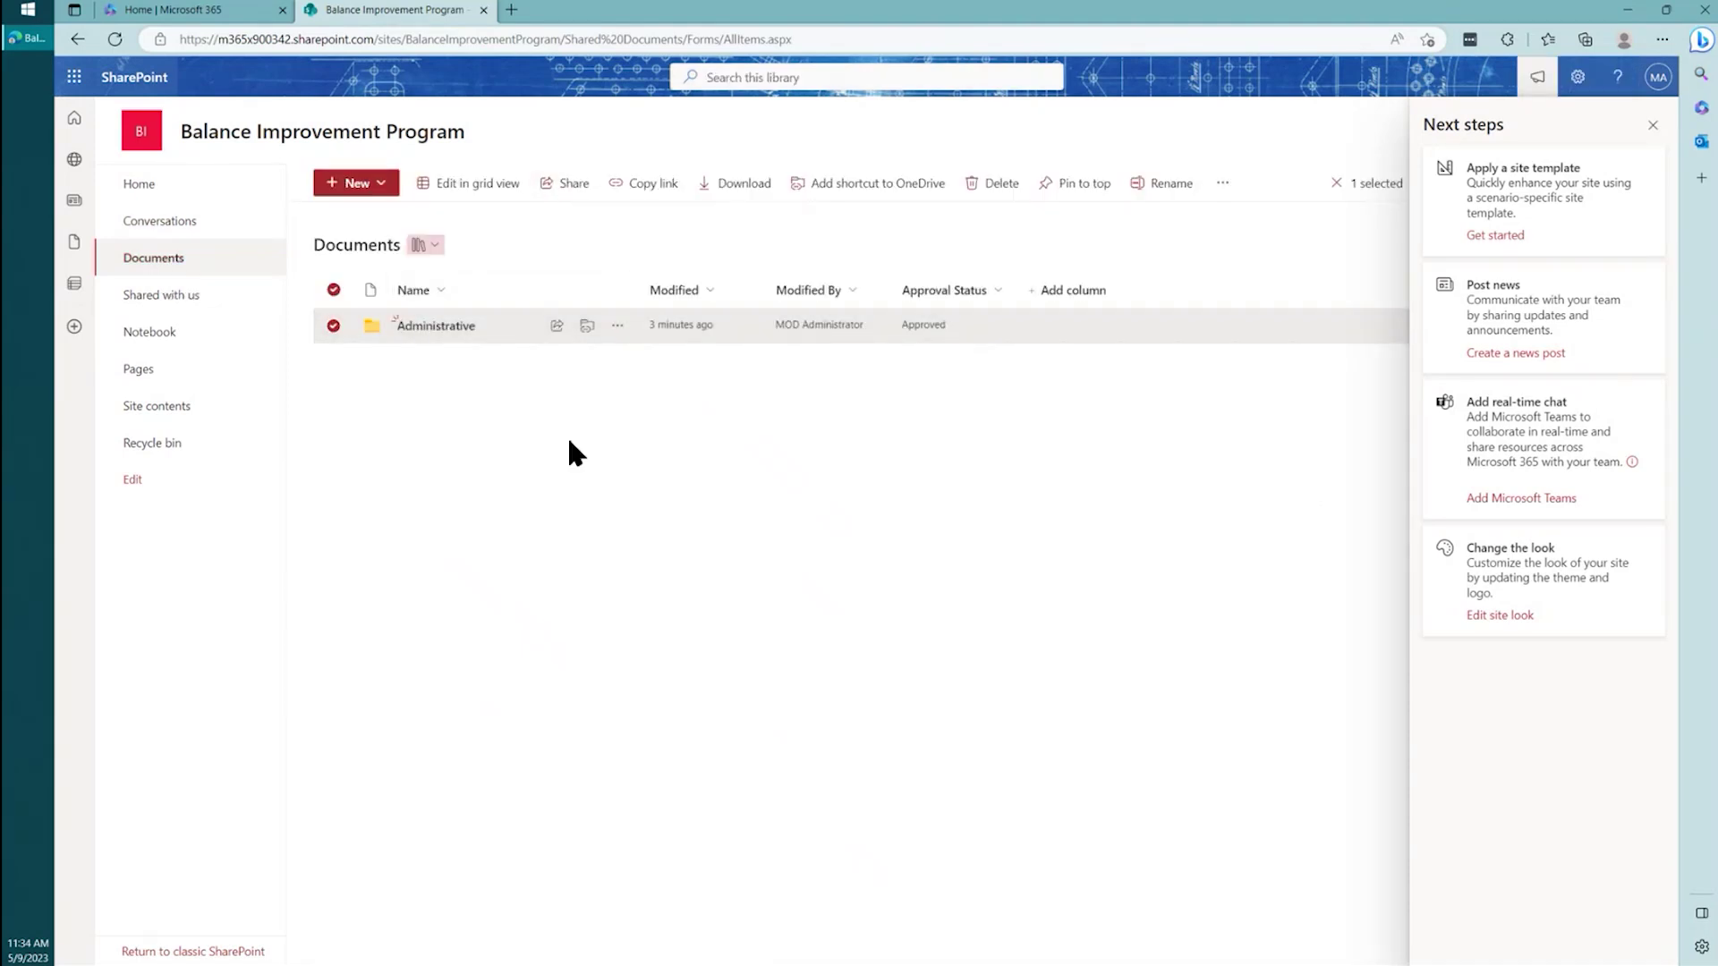
click(1652, 125)
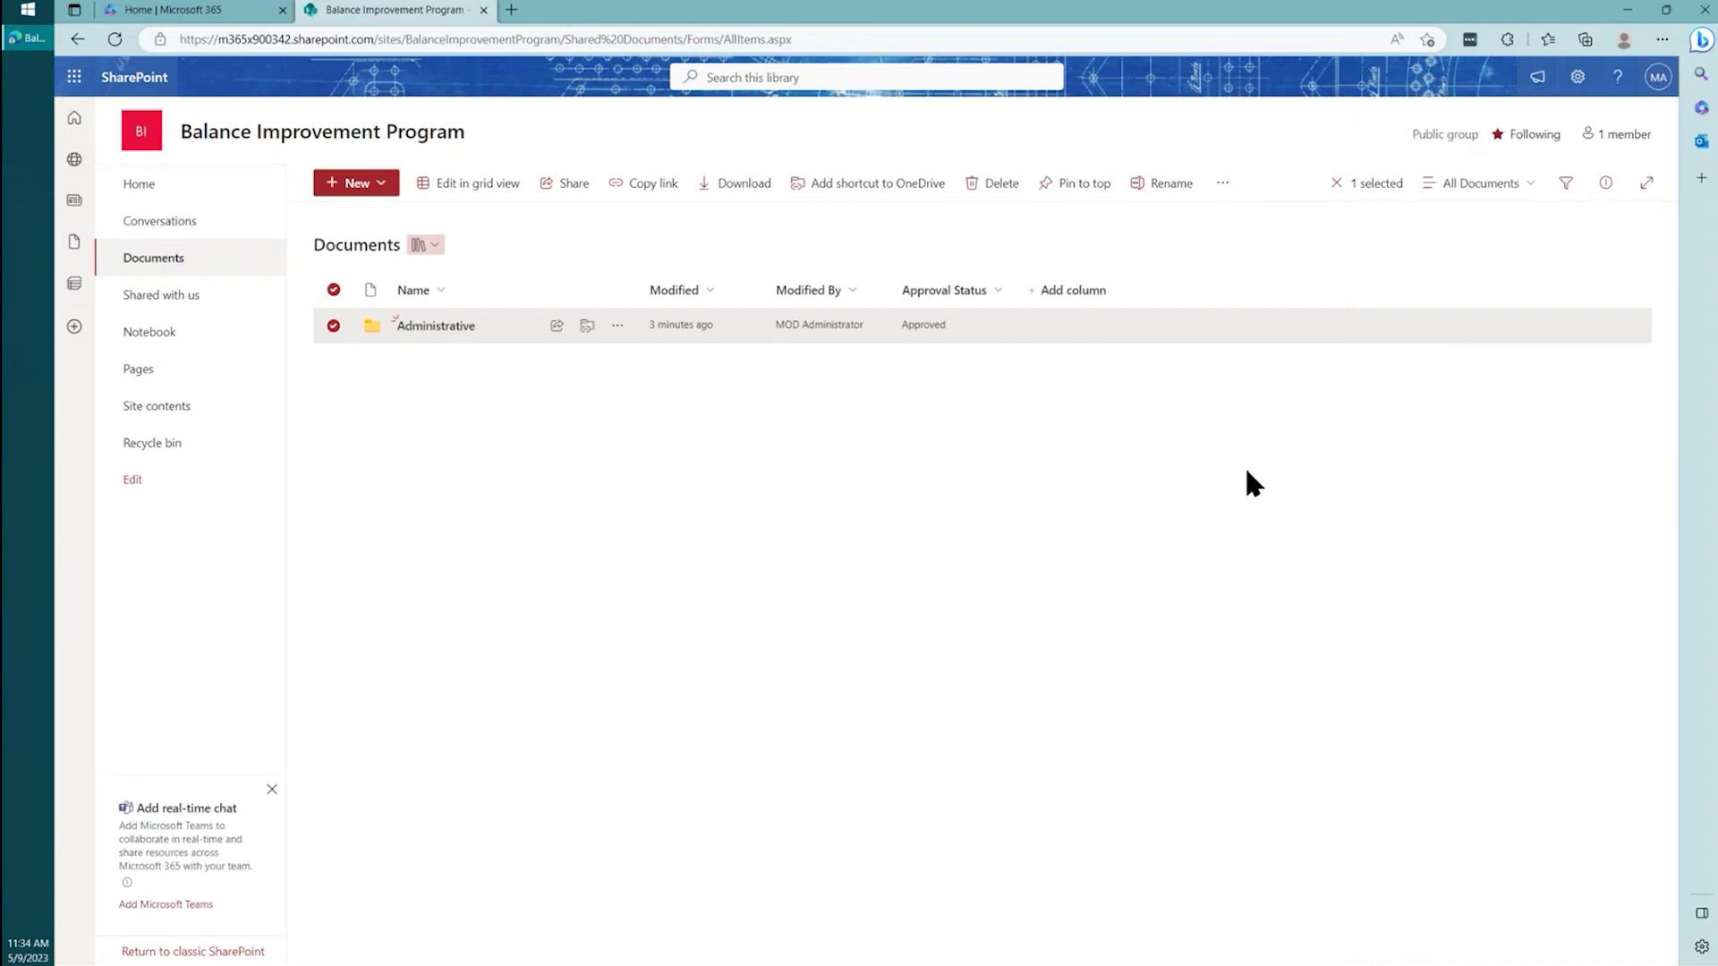
Step: From the SharePoint start page, search for "balance improvement program" and open the Balance Improvement Program site from the results
click(85, 127)
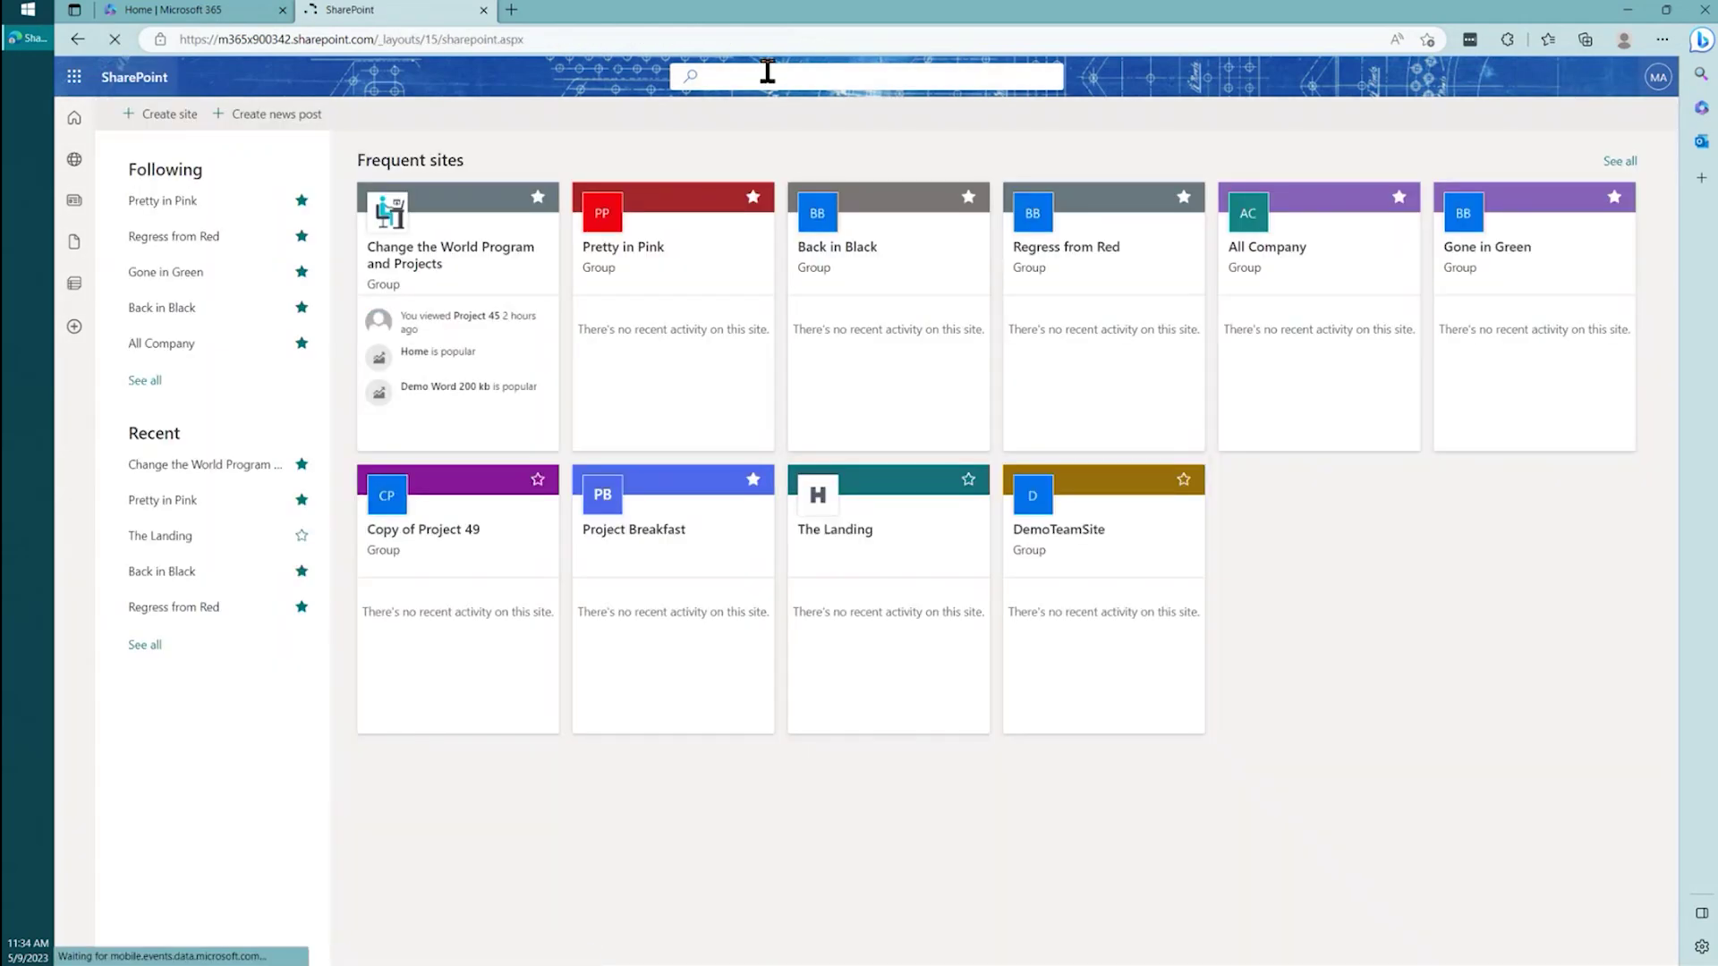
click(762, 77)
text(balance imp)
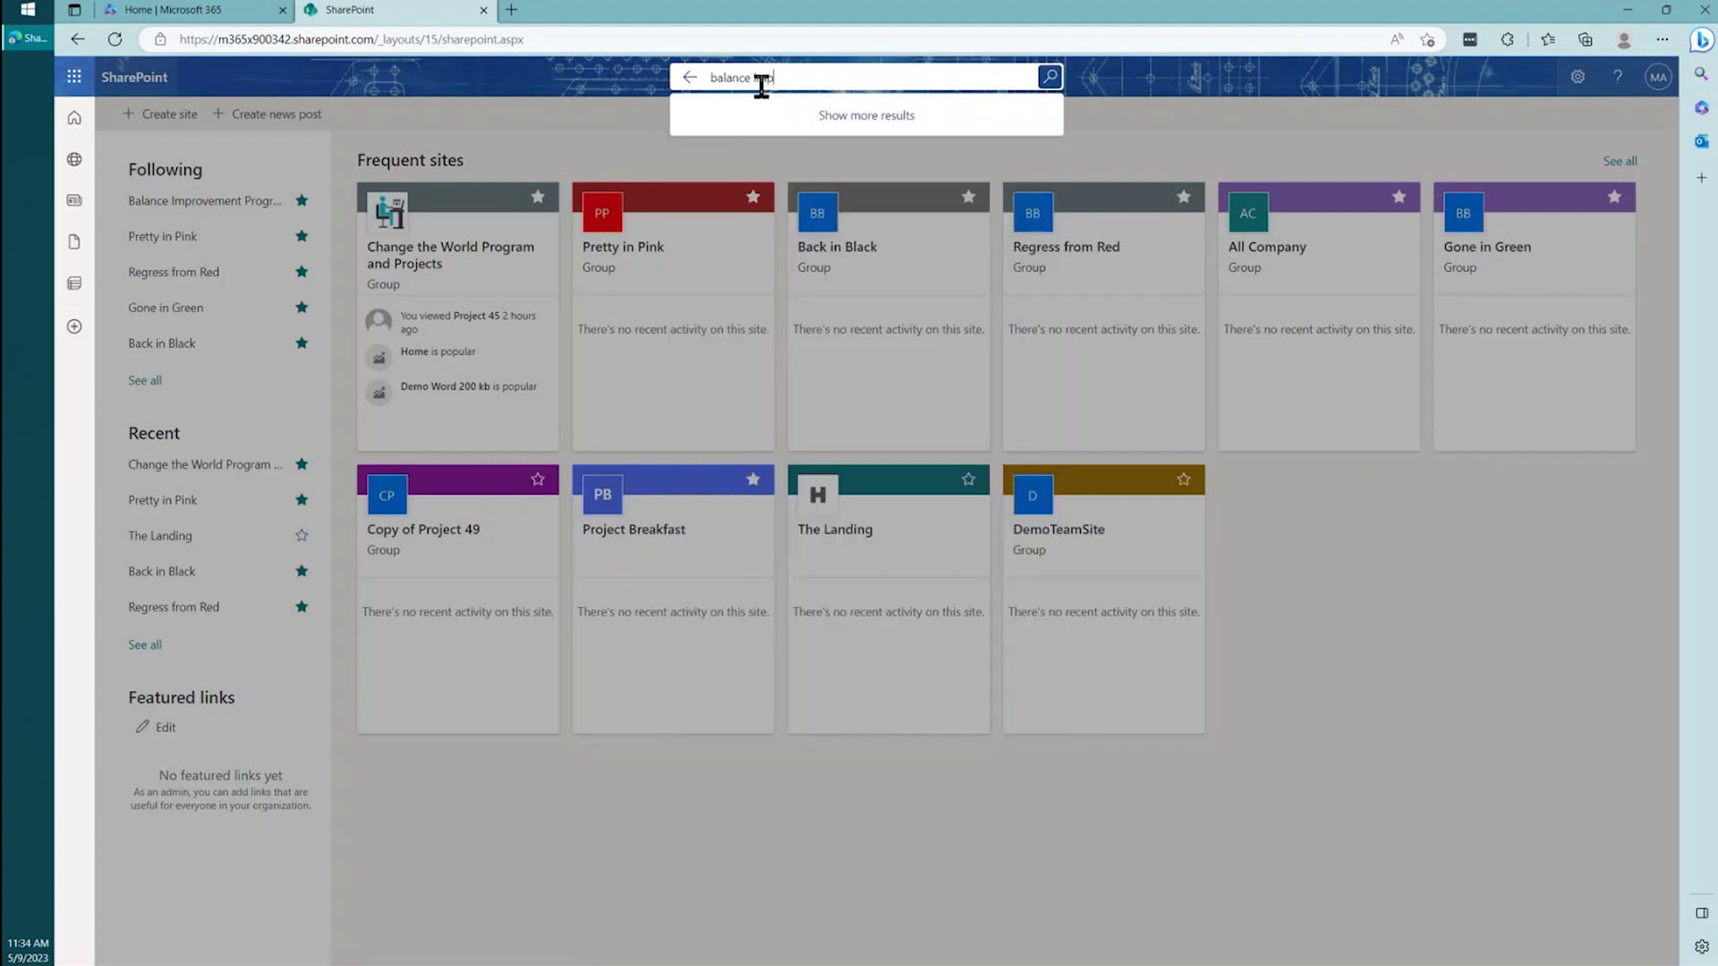
text(rovement program)
key(Return)
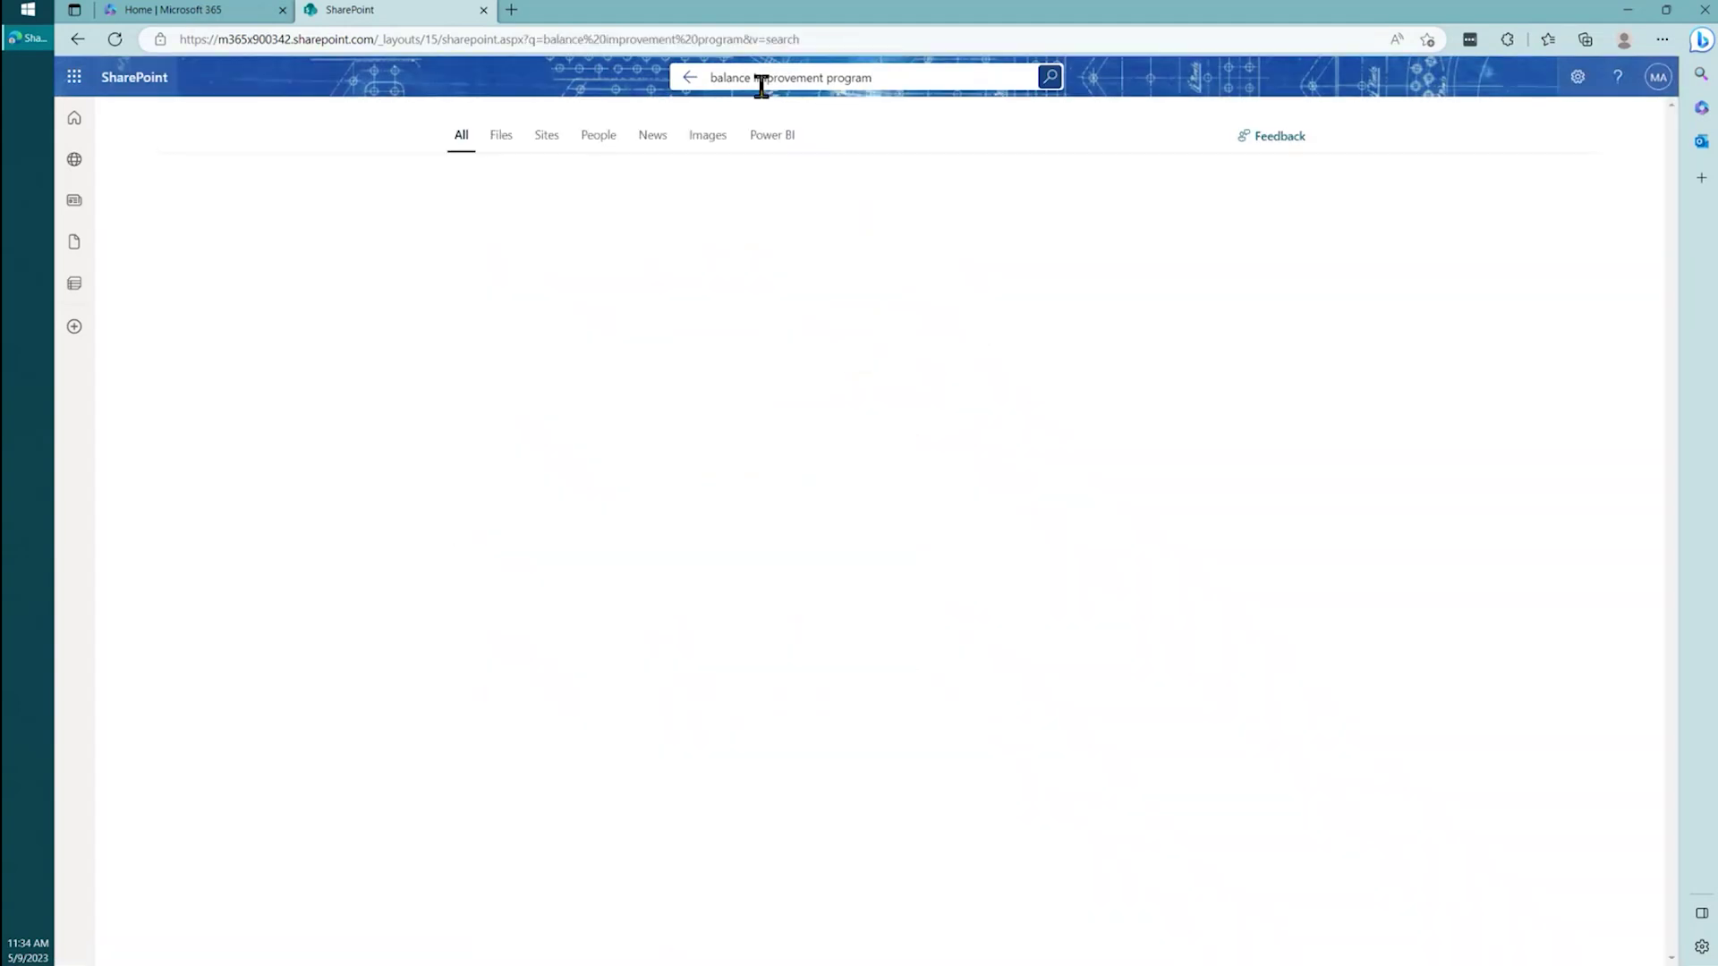
click(616, 220)
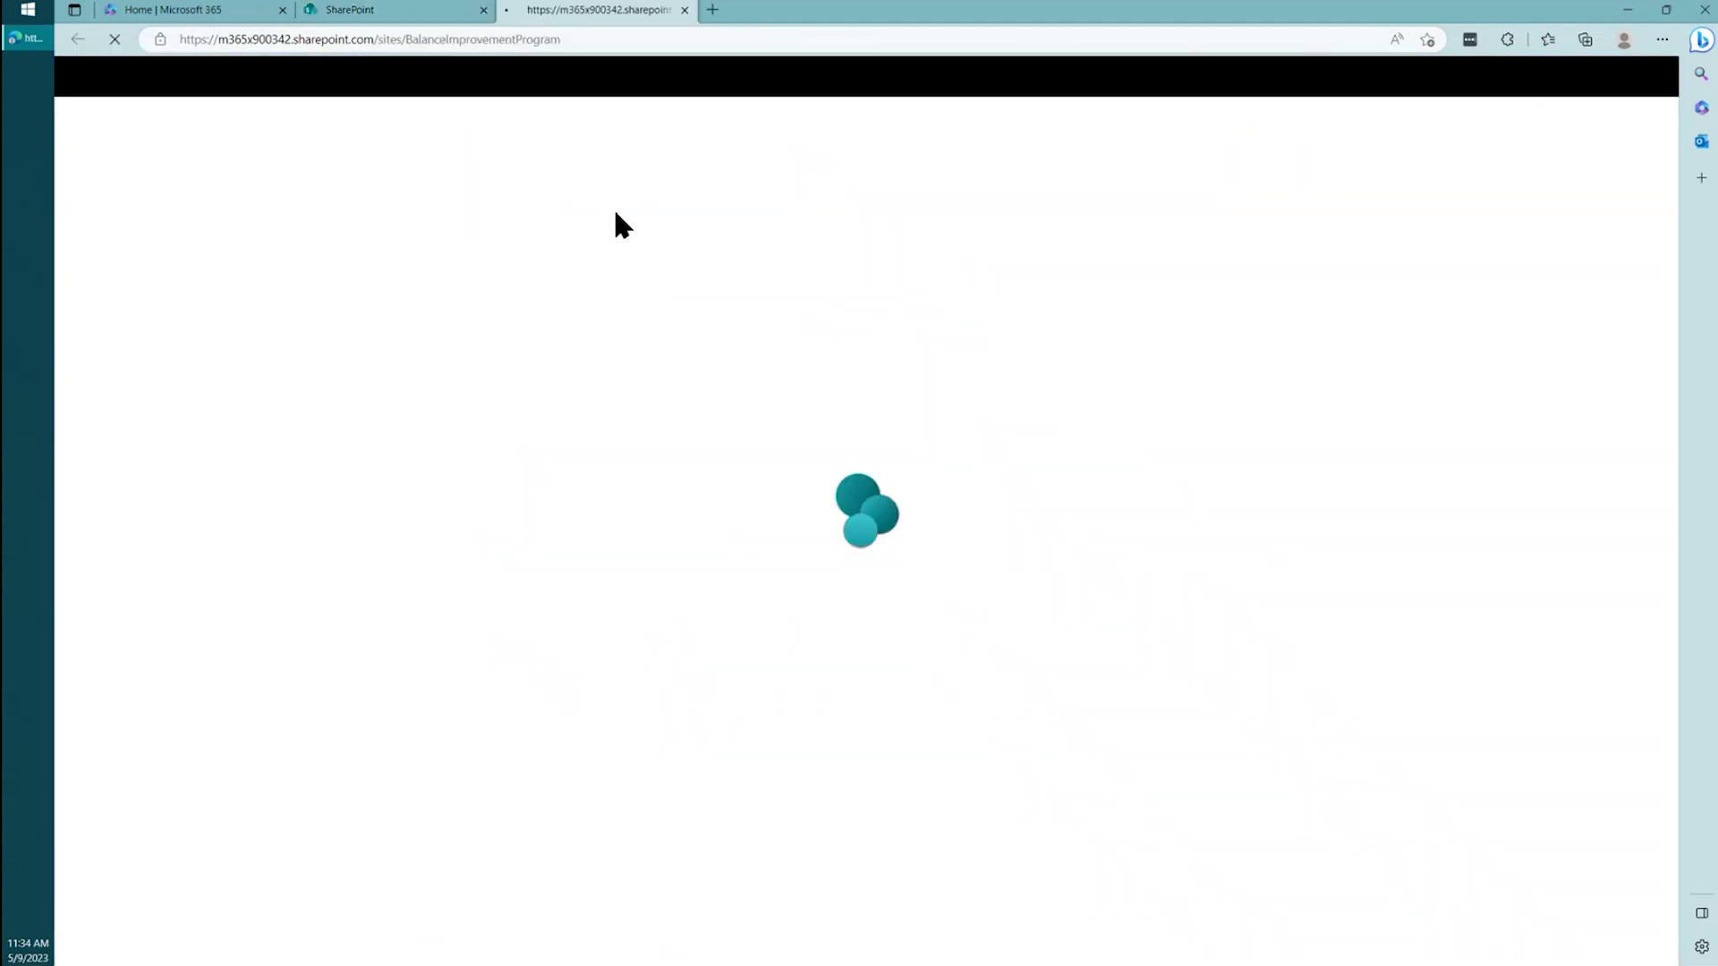